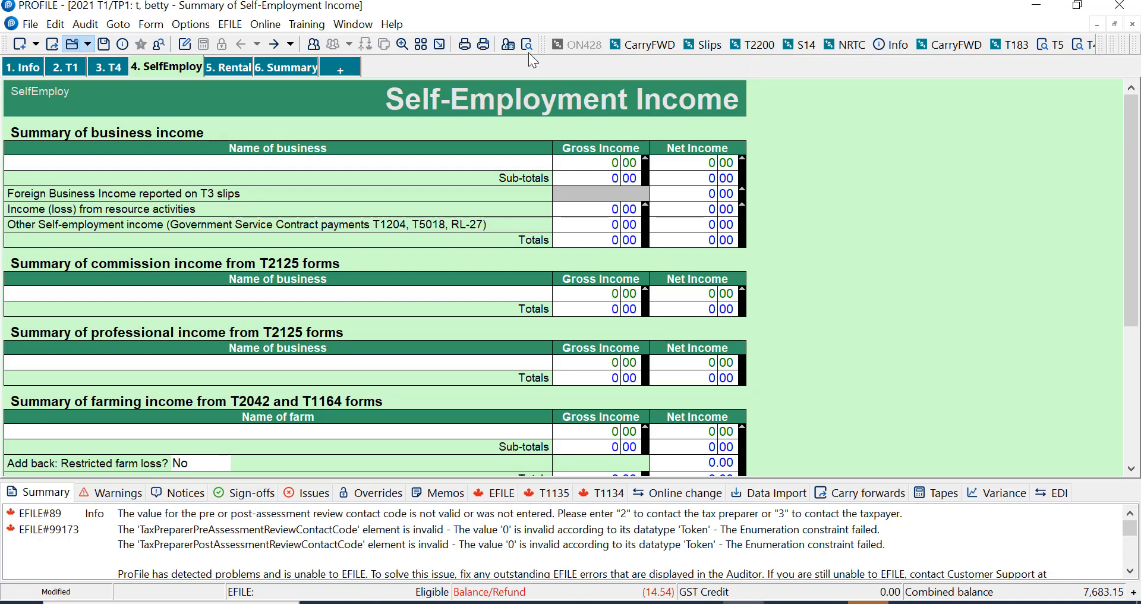
- Find the business motor vehicle expenses form with the search term "busau" and open it
left_click(526, 45)
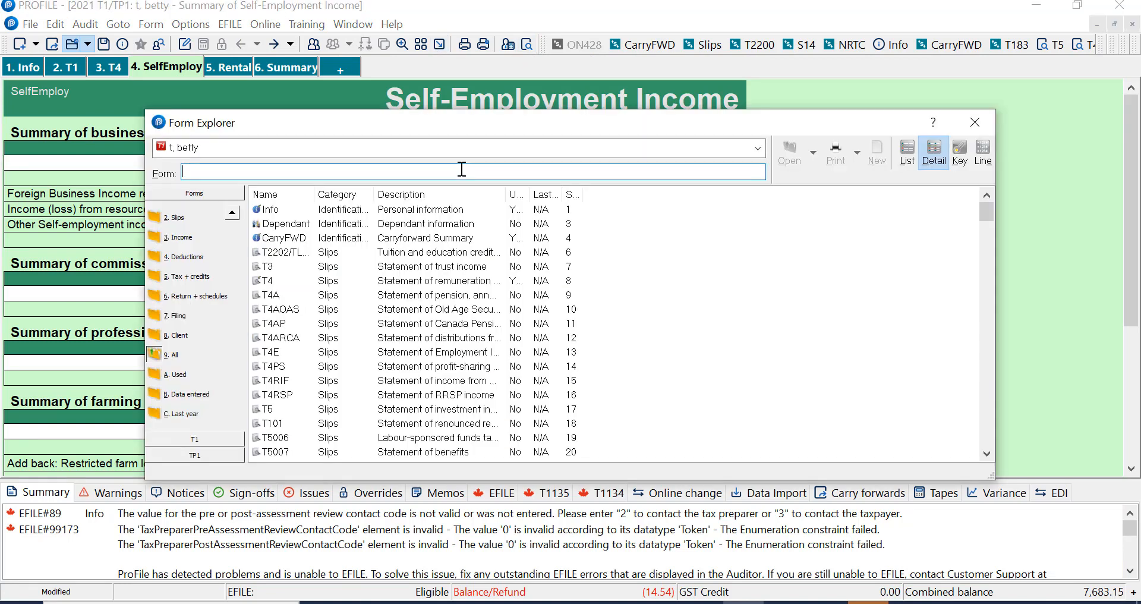
type("busau")
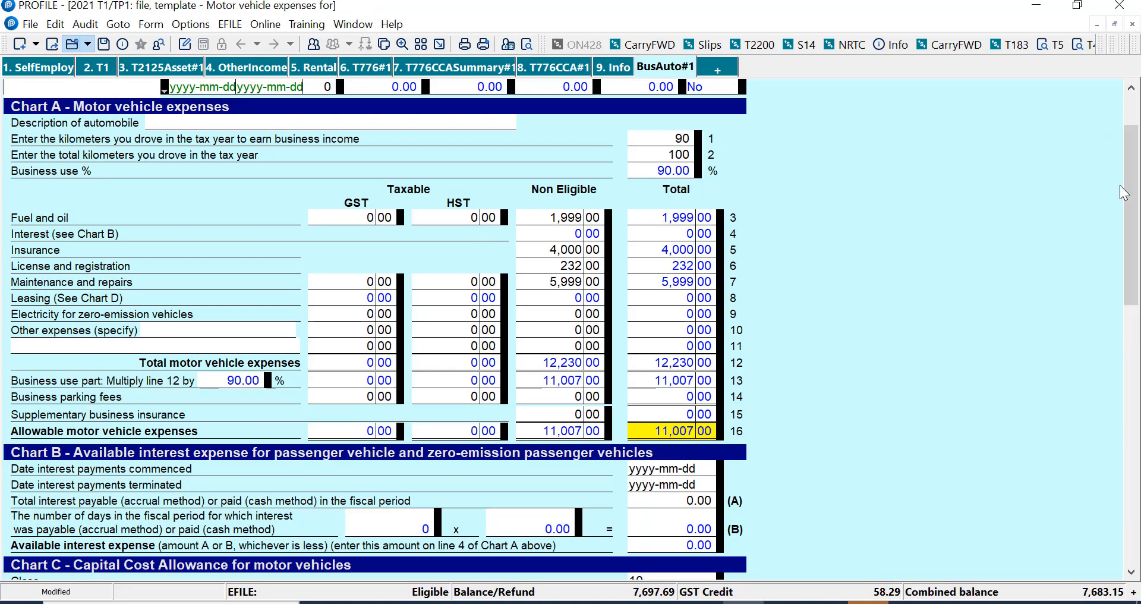
scroll(658, 206, "up", 2)
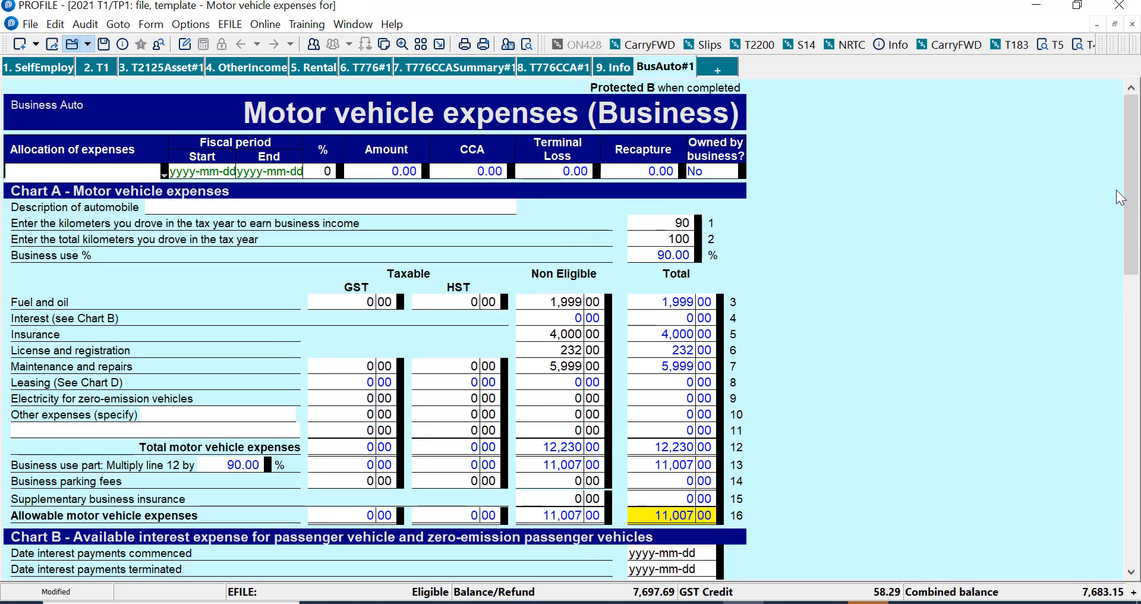
- Review the fuel and oil entries for GST, HST and non-eligible amounts in Chart A, plus the total allowable motor vehicle expenses
left_click_drag(1135, 198, 1136, 245)
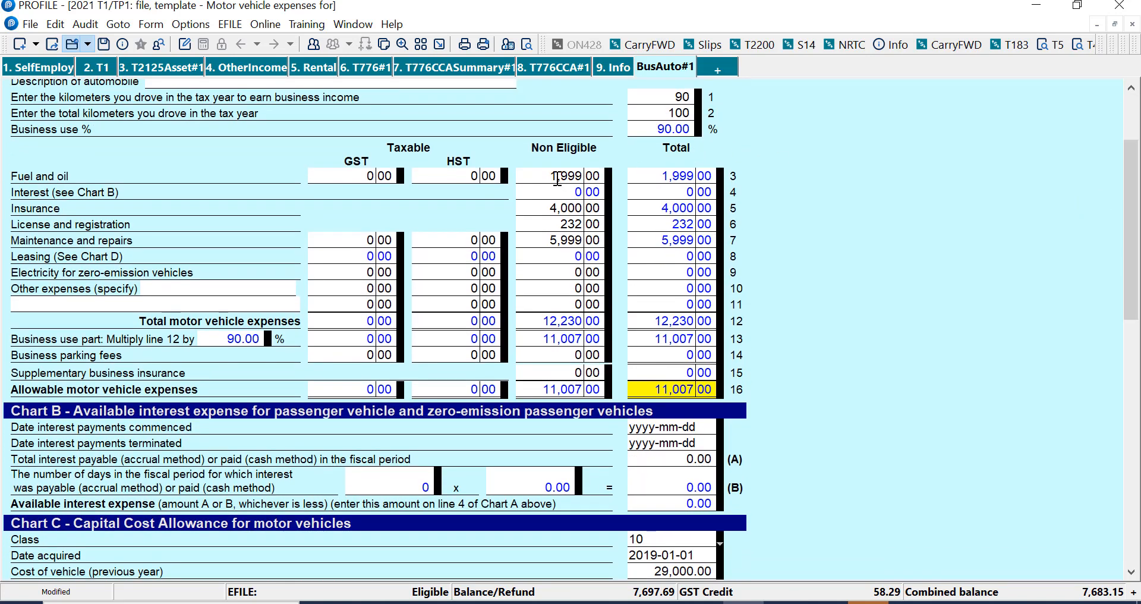
left_click(377, 176)
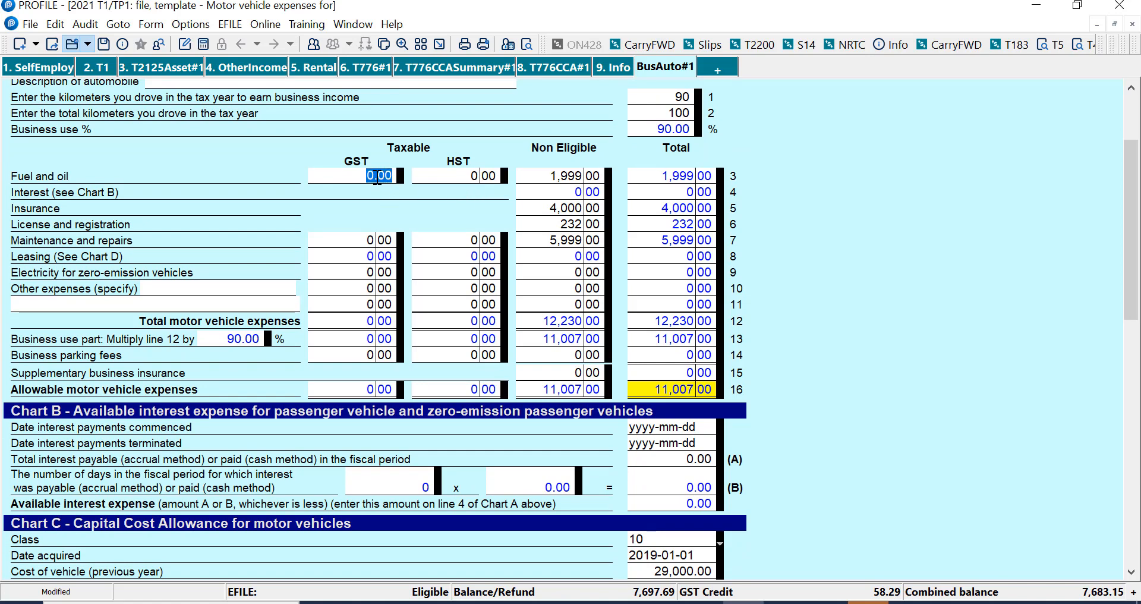
left_click(438, 176)
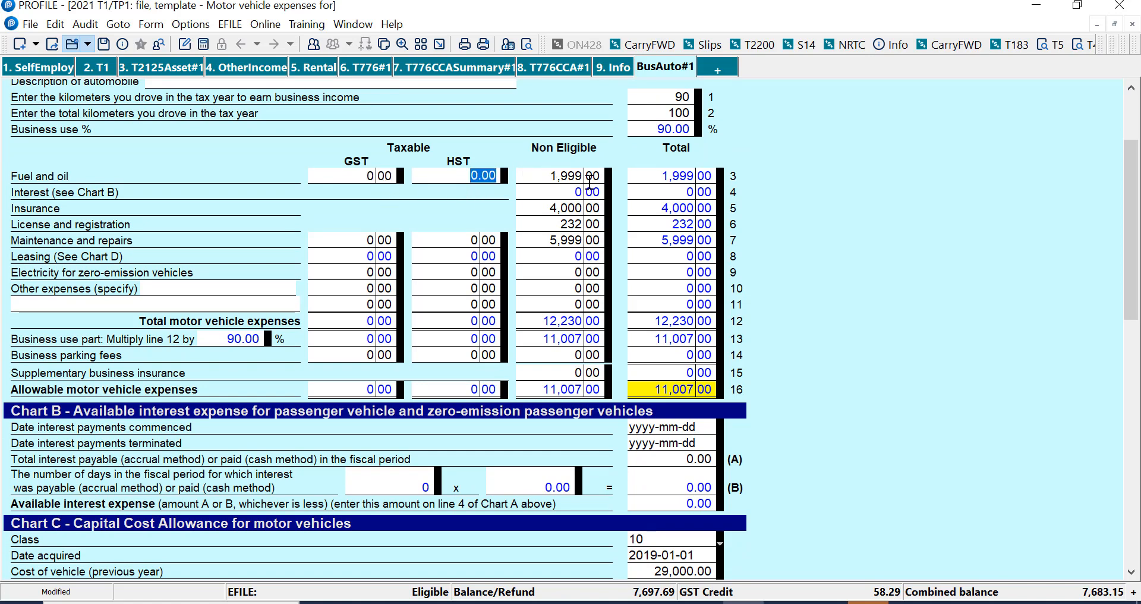
left_click(590, 177)
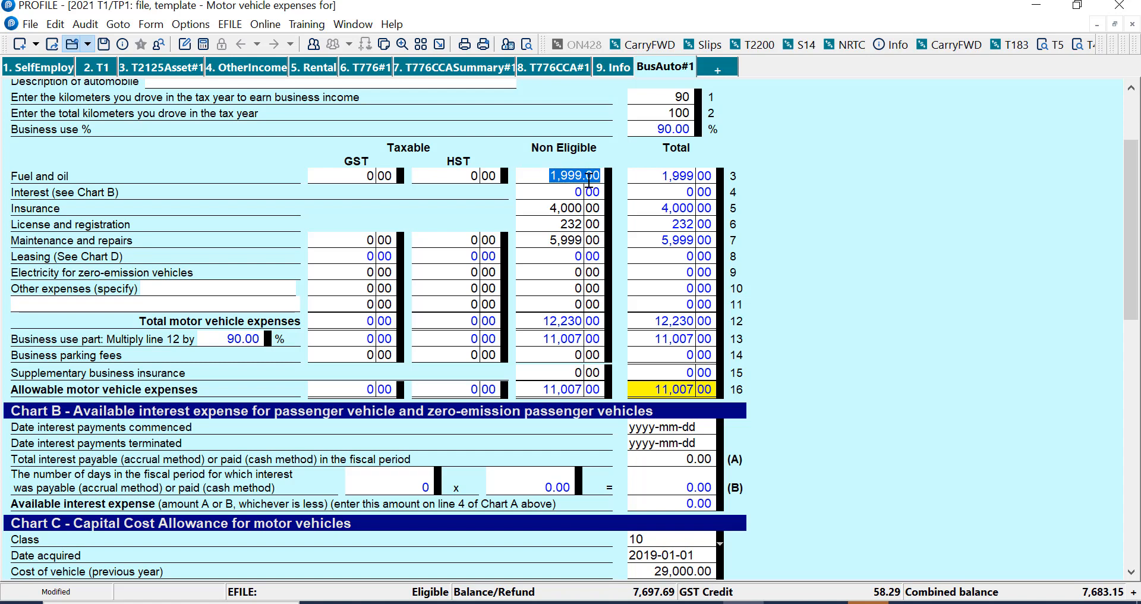
left_click(358, 178)
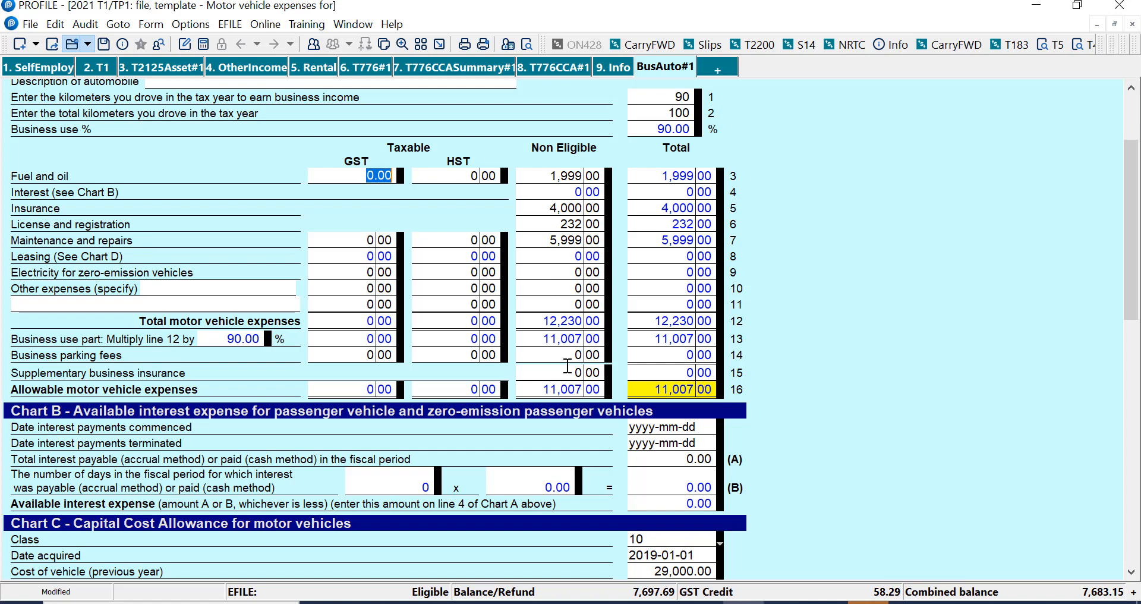
left_click(569, 178)
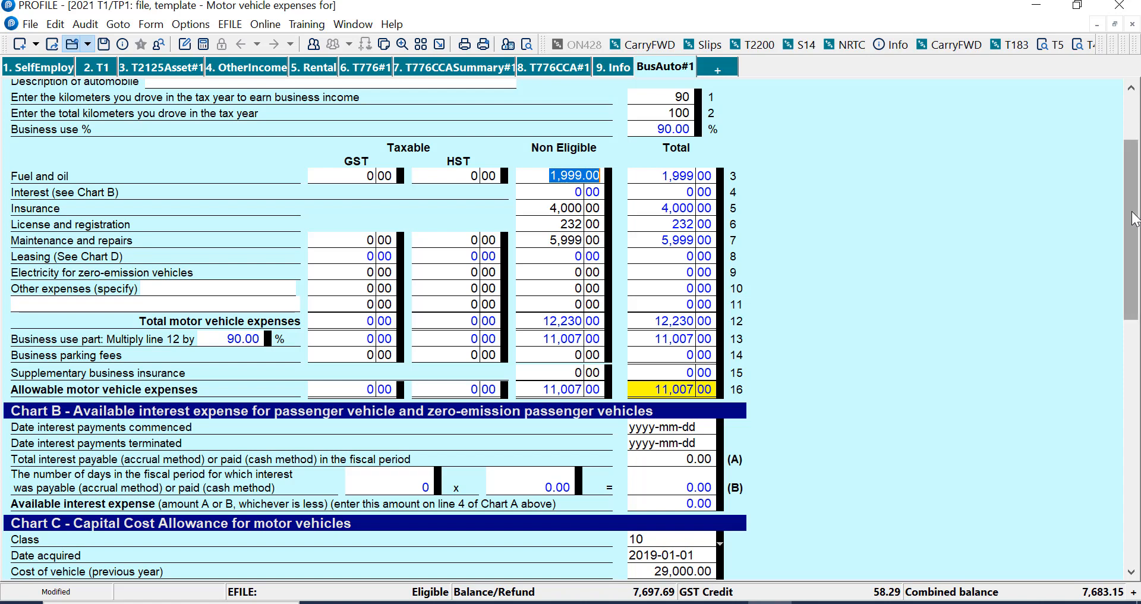
left_click(706, 390)
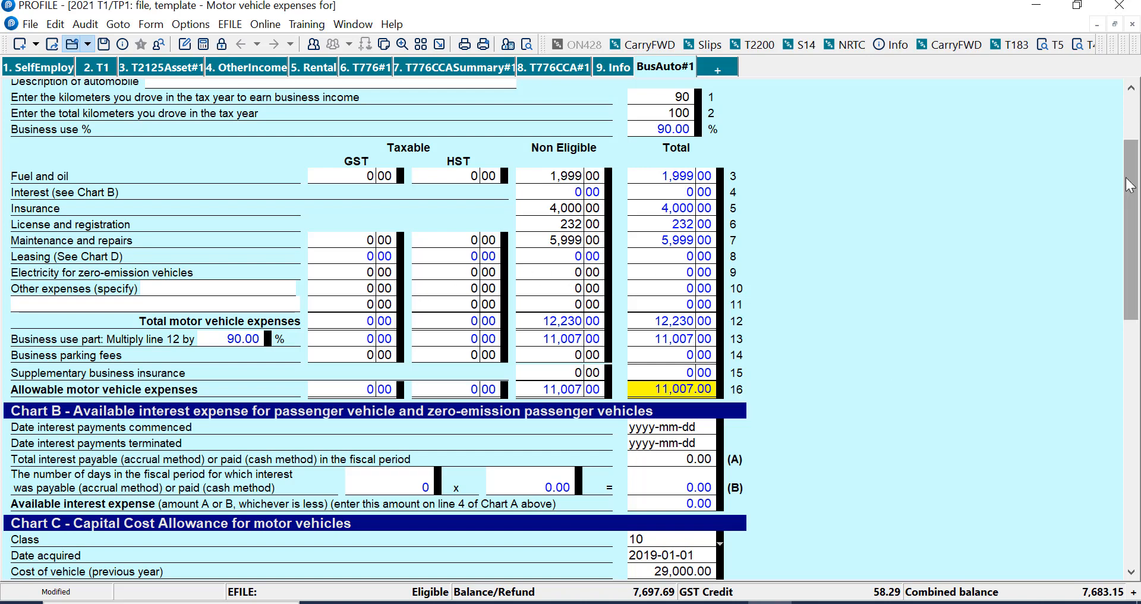
- Examine the interest payment start date in Chart B and the class, acquisition date, vehicle cost and opening UCC in Chart C
scroll(1015, 259, "down", 3)
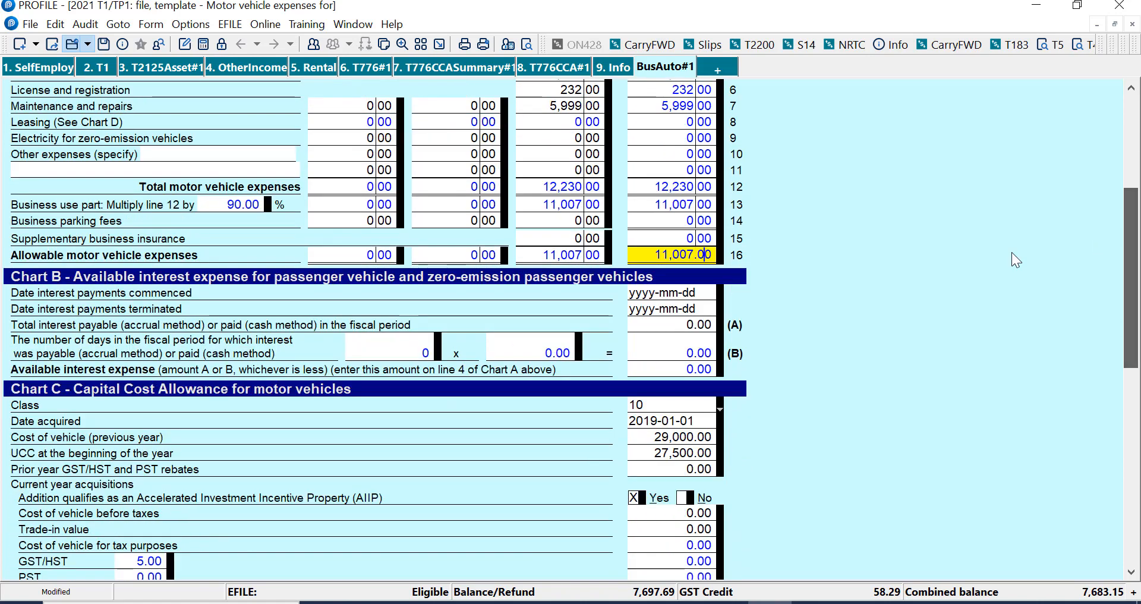
left_click(670, 292)
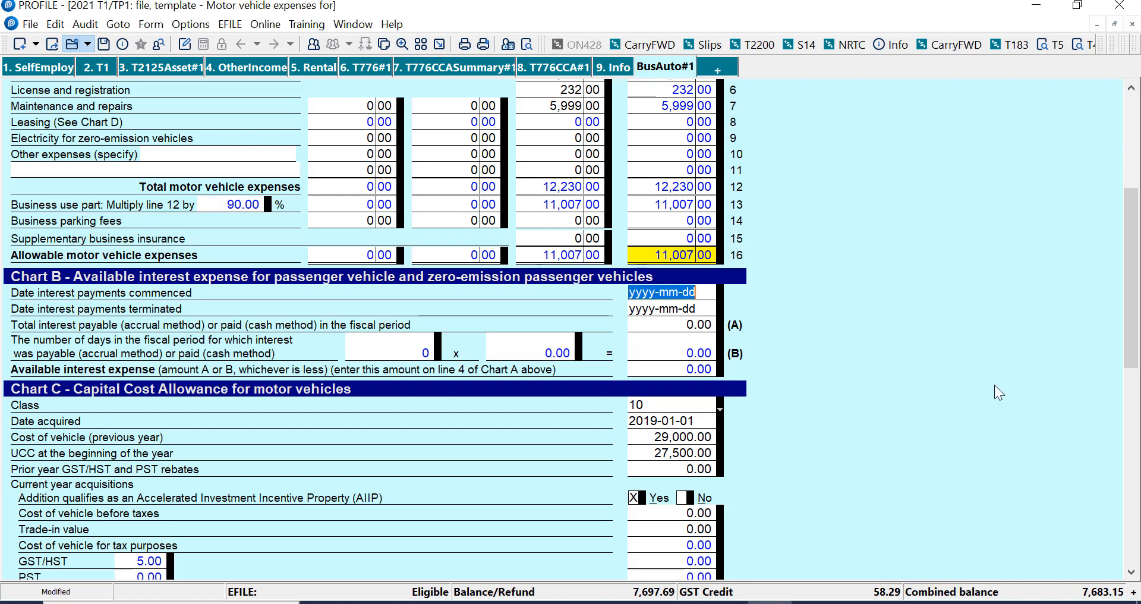
left_click_drag(1132, 336, 1085, 393)
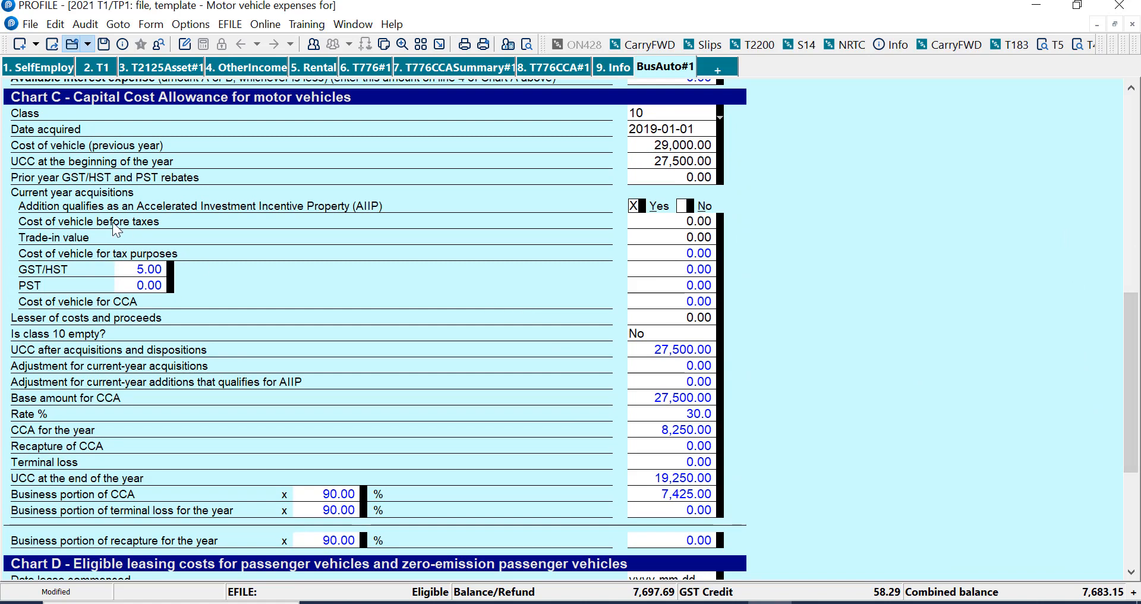
left_click(682, 113)
left_click(694, 128)
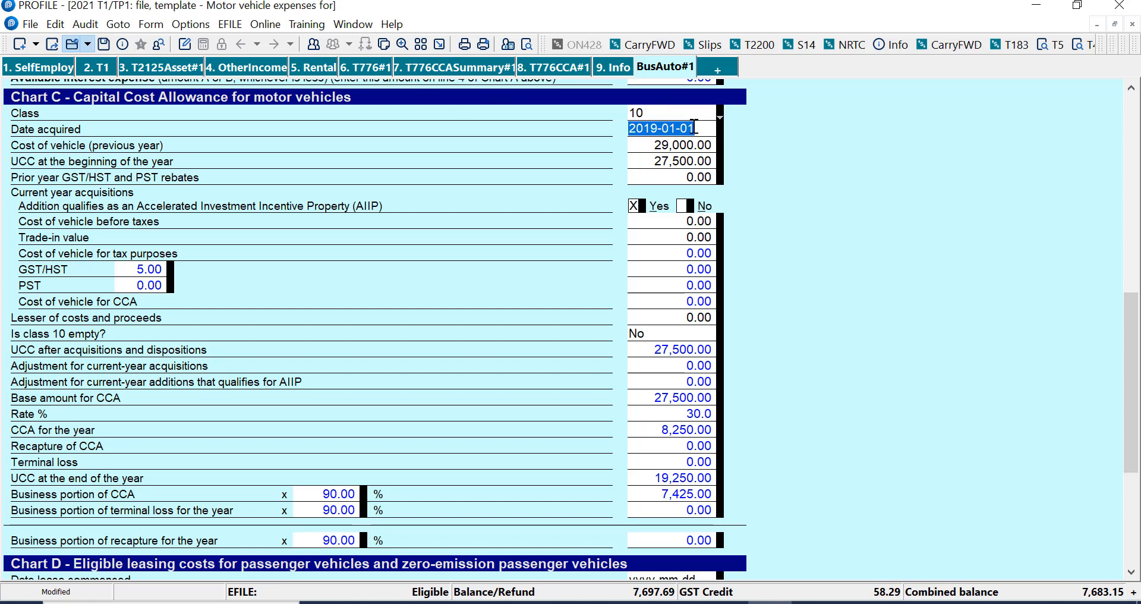
left_click(695, 145)
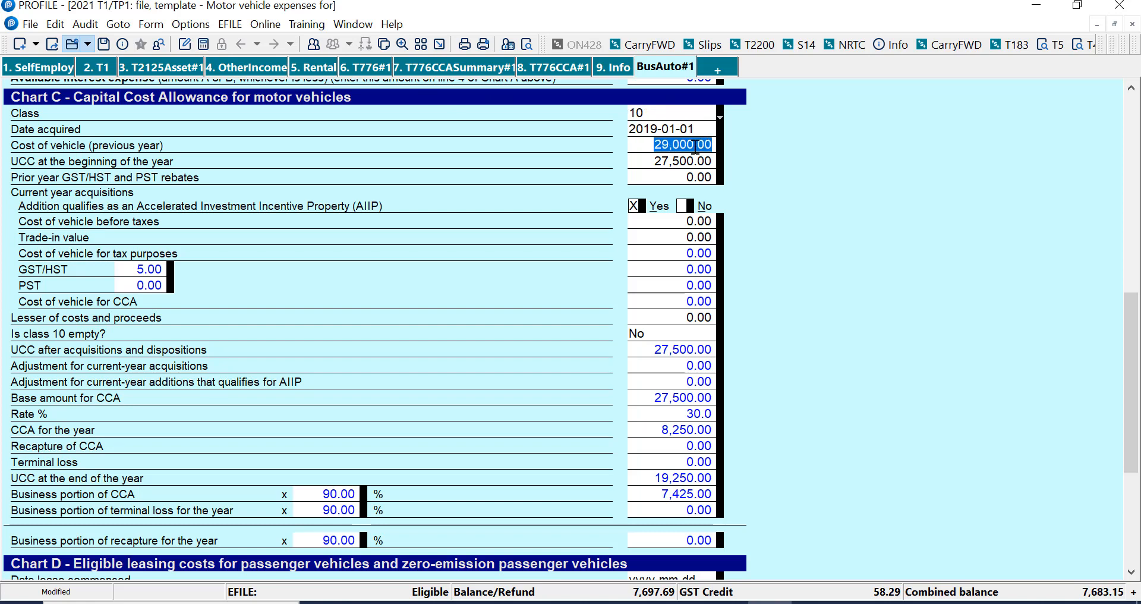
left_click(700, 160)
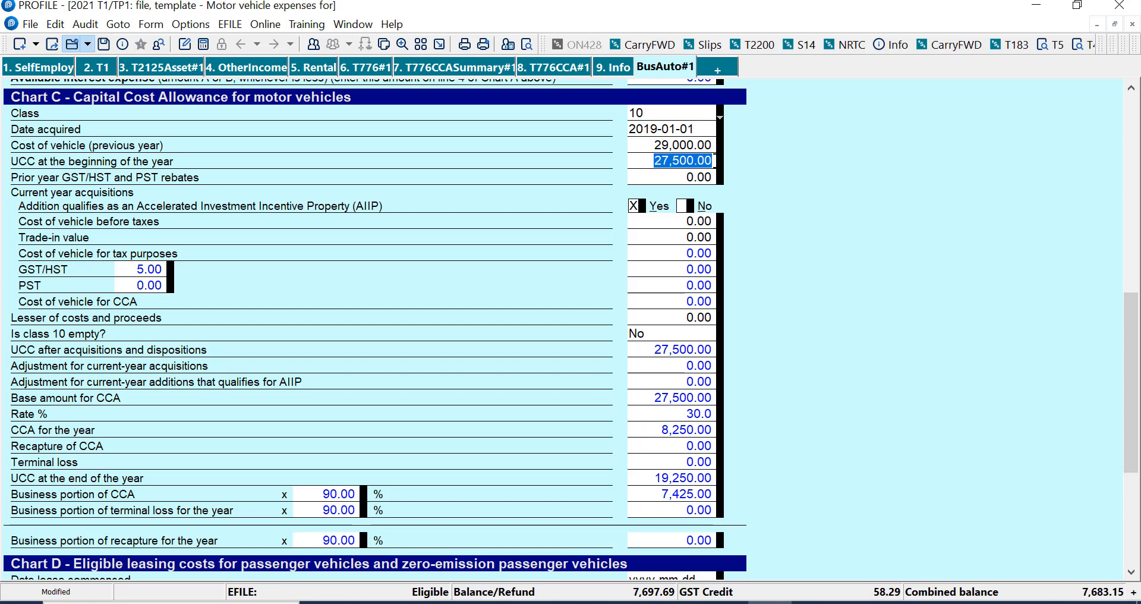
- Override the CCA for the year in Chart C with 7,000 and remove the override
left_click_drag(1134, 315, 1134, 352)
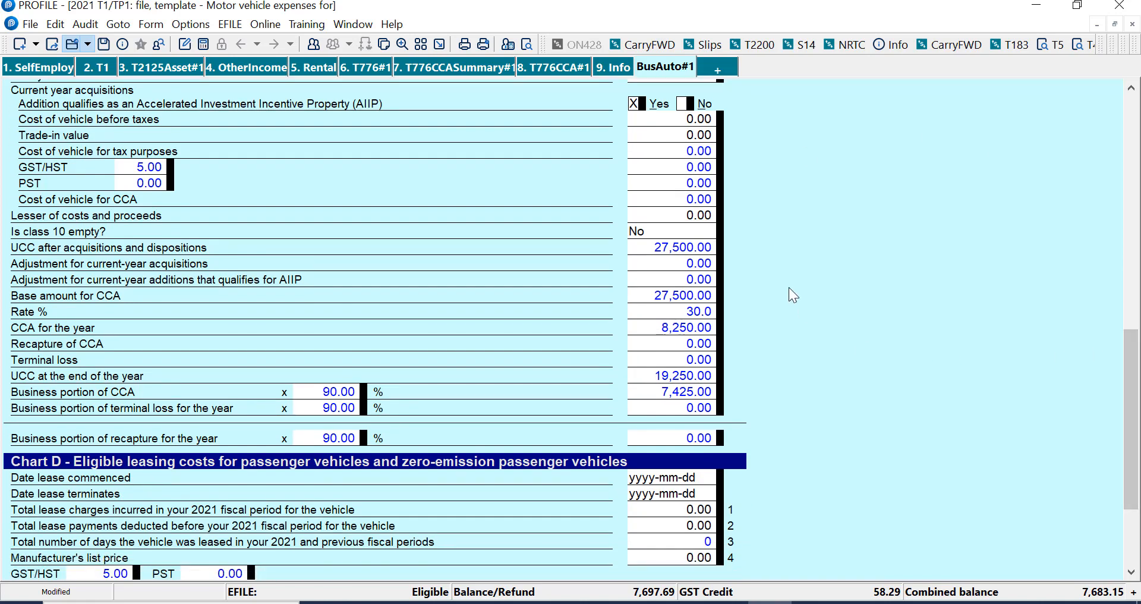
left_click(678, 326)
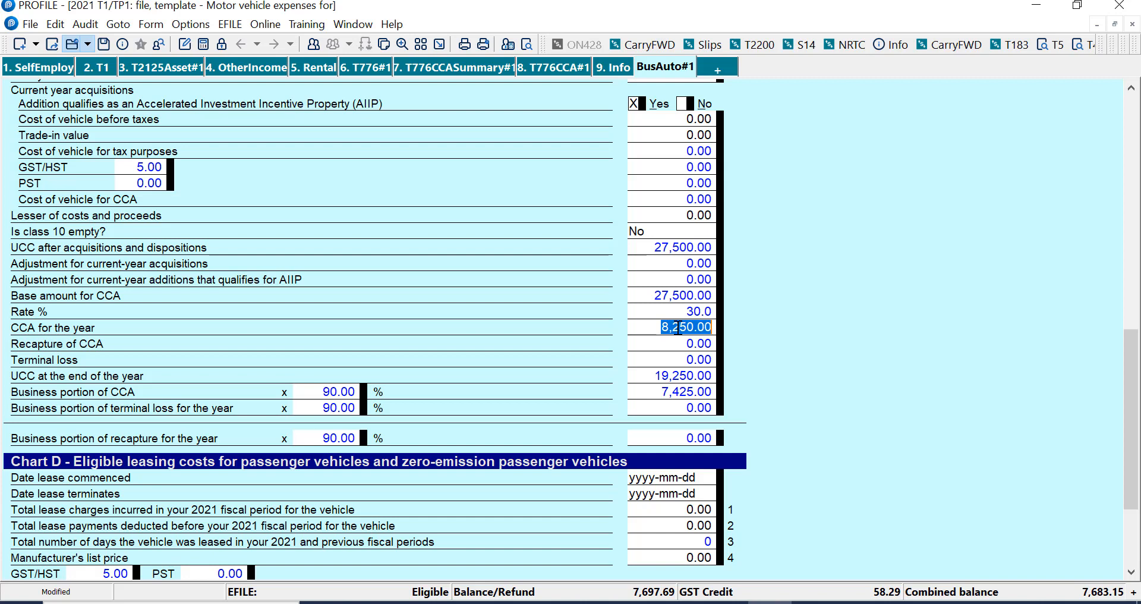
key("BackSpace")
type("7,000")
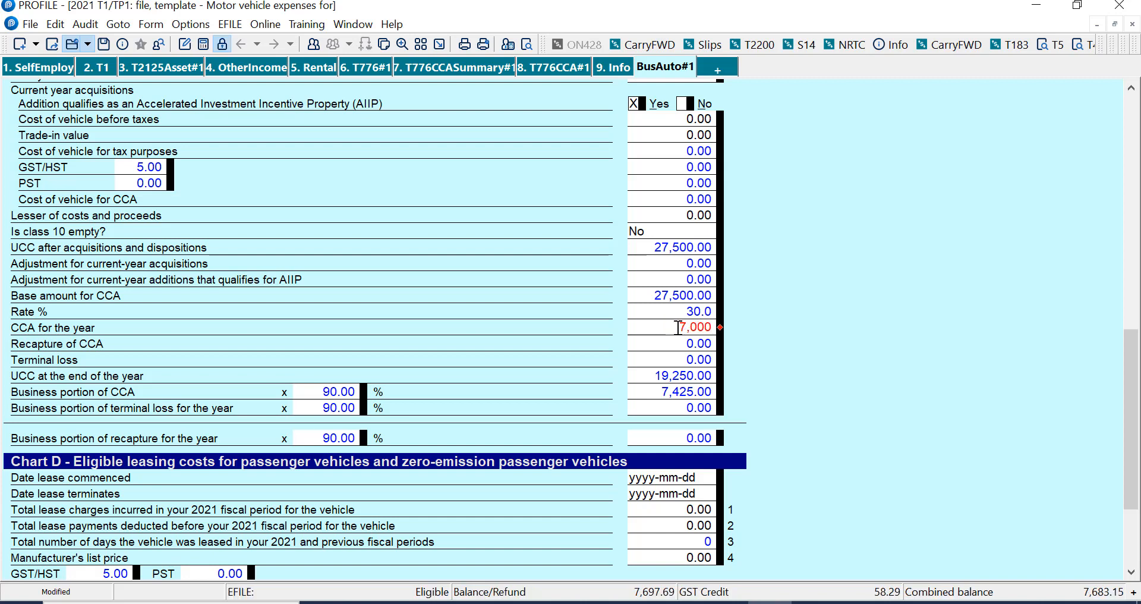
right_click(678, 327)
left_click(723, 241)
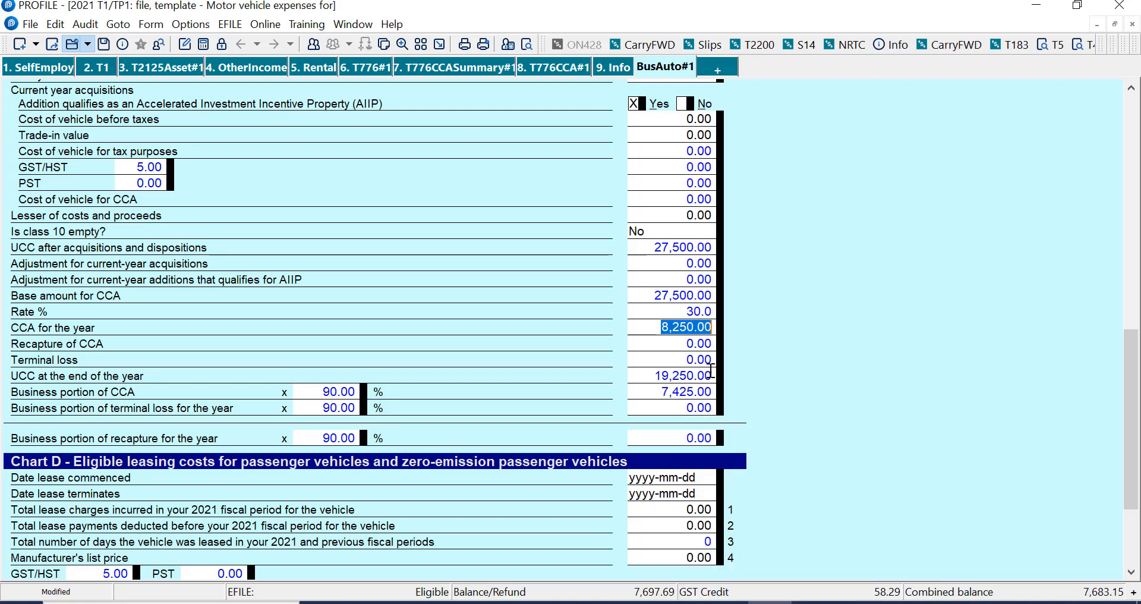
- Check the business portion of CCA, the total motor vehicle expenses and the warning on the allowable expenses total
left_click(351, 391)
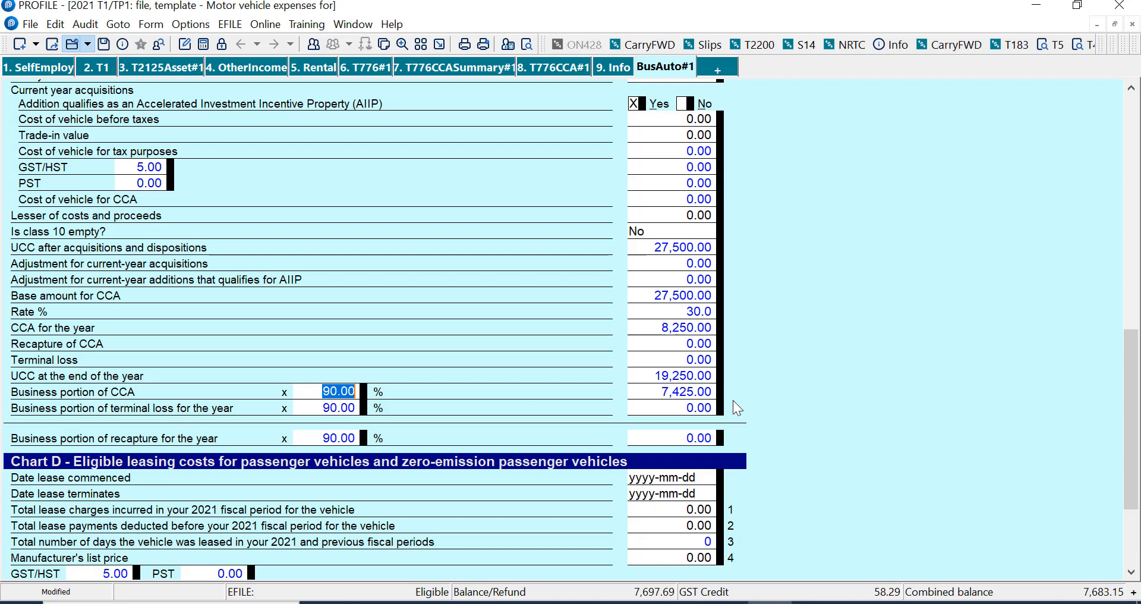
left_click(682, 389)
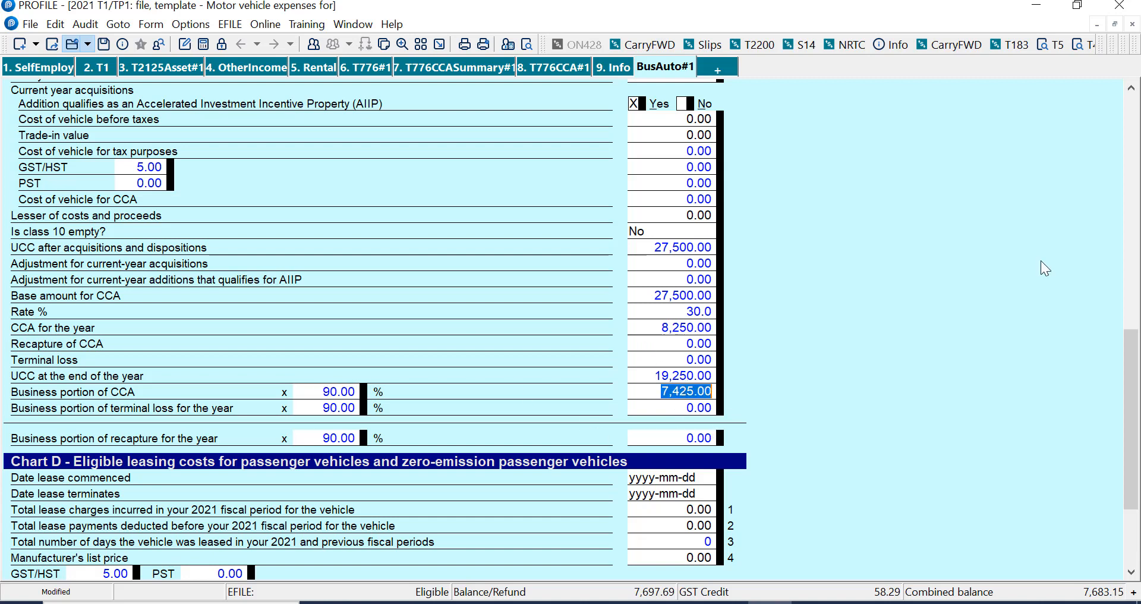
left_click_drag(1130, 347, 1114, 85)
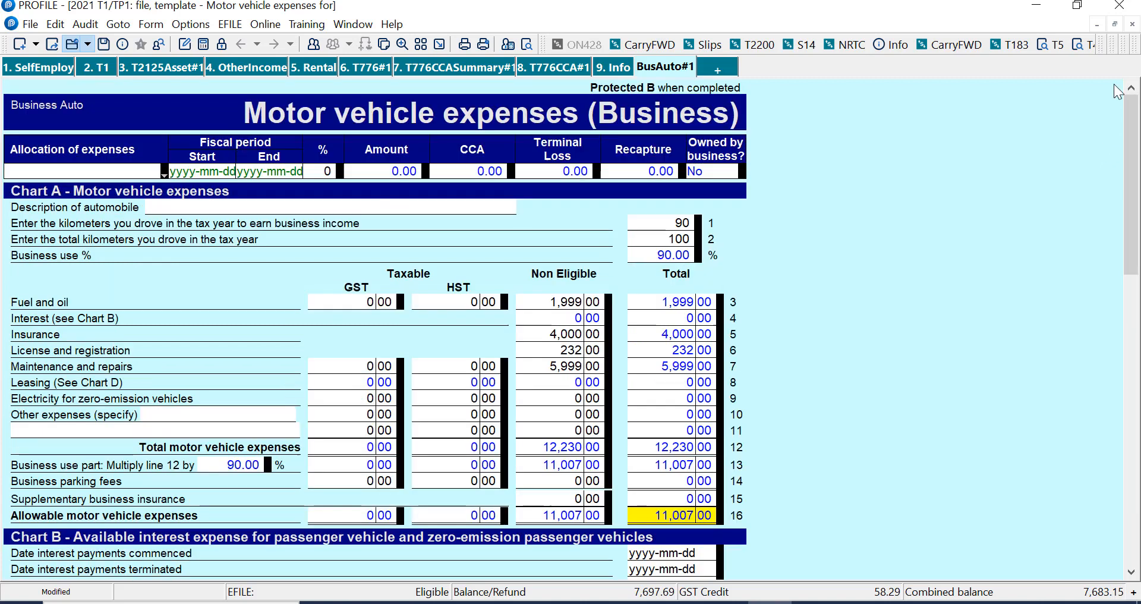
left_click(649, 480)
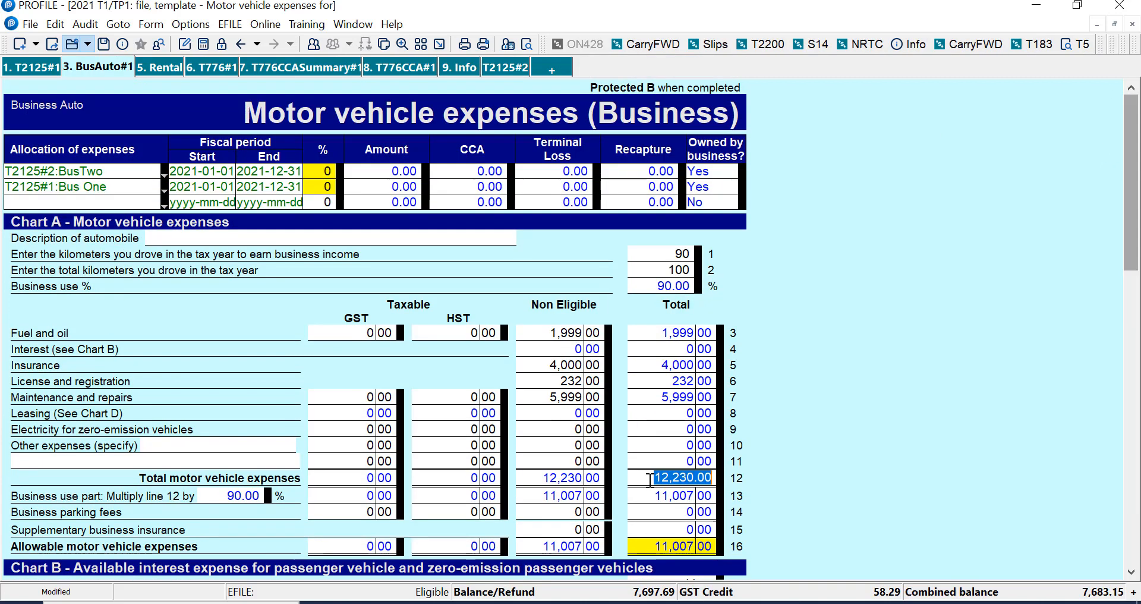
mouse_move(682, 546)
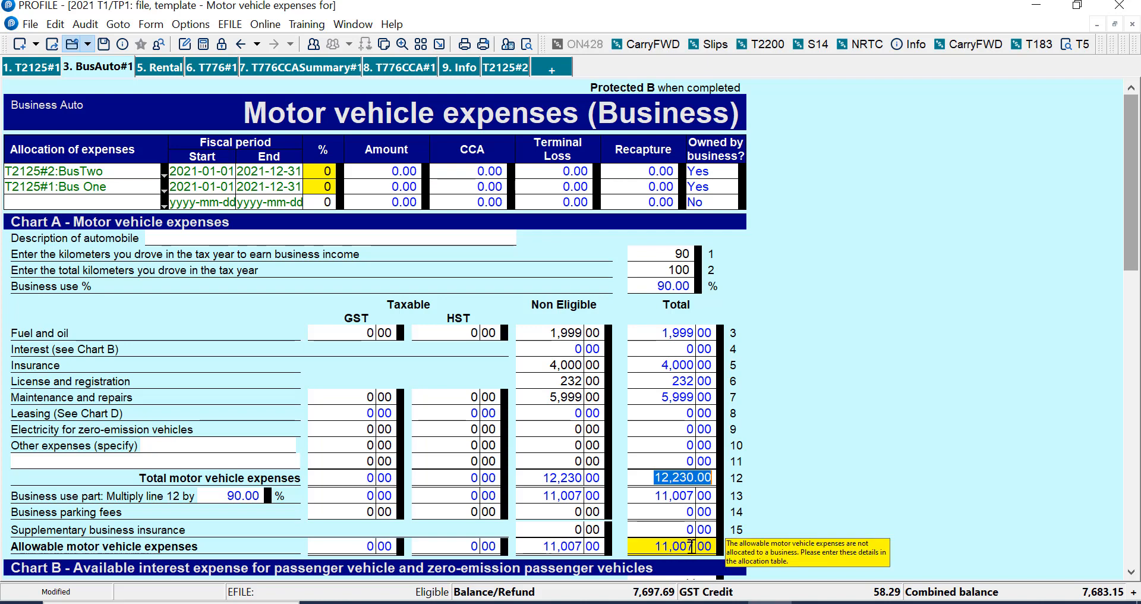
left_click(692, 545)
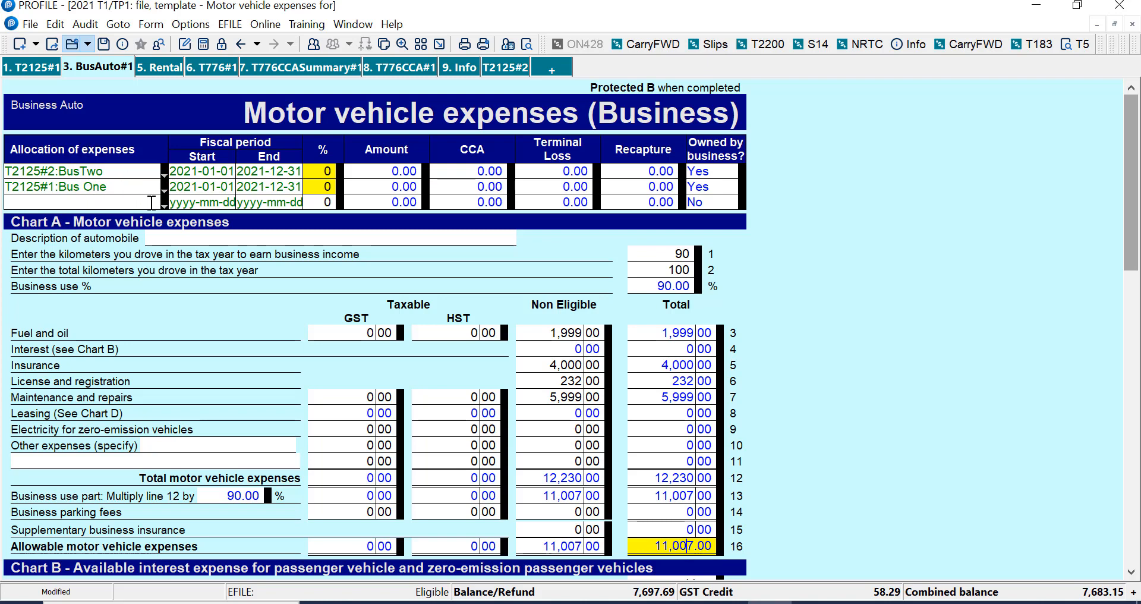
- Check the businesses available in the blank allocation row and set the allocation percentage for T2125#2:BusTwo to 100
left_click(163, 203)
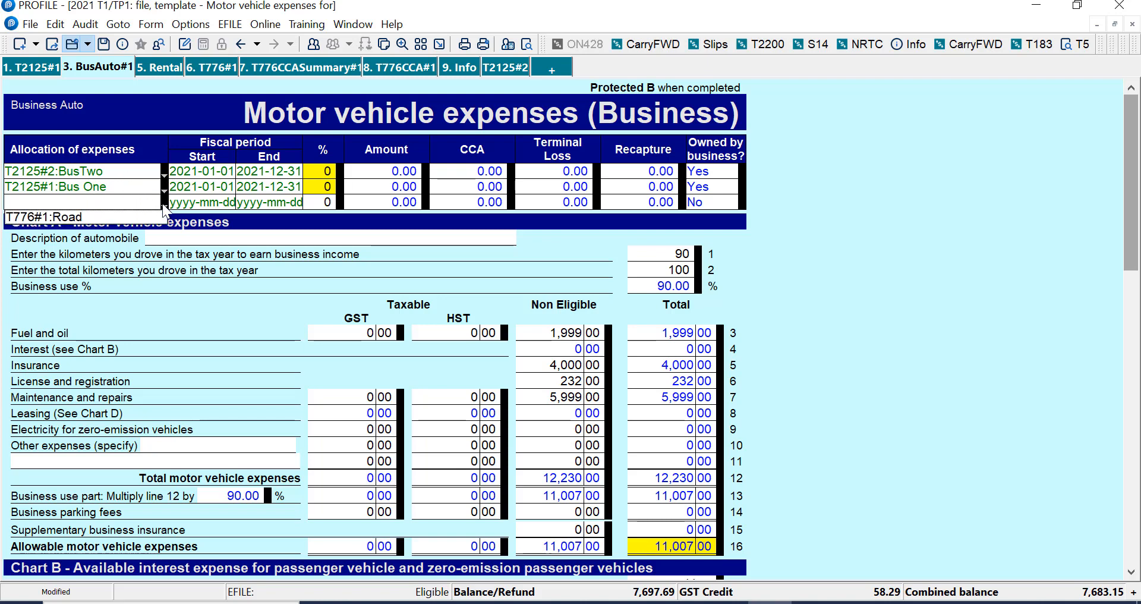
left_click(528, 357)
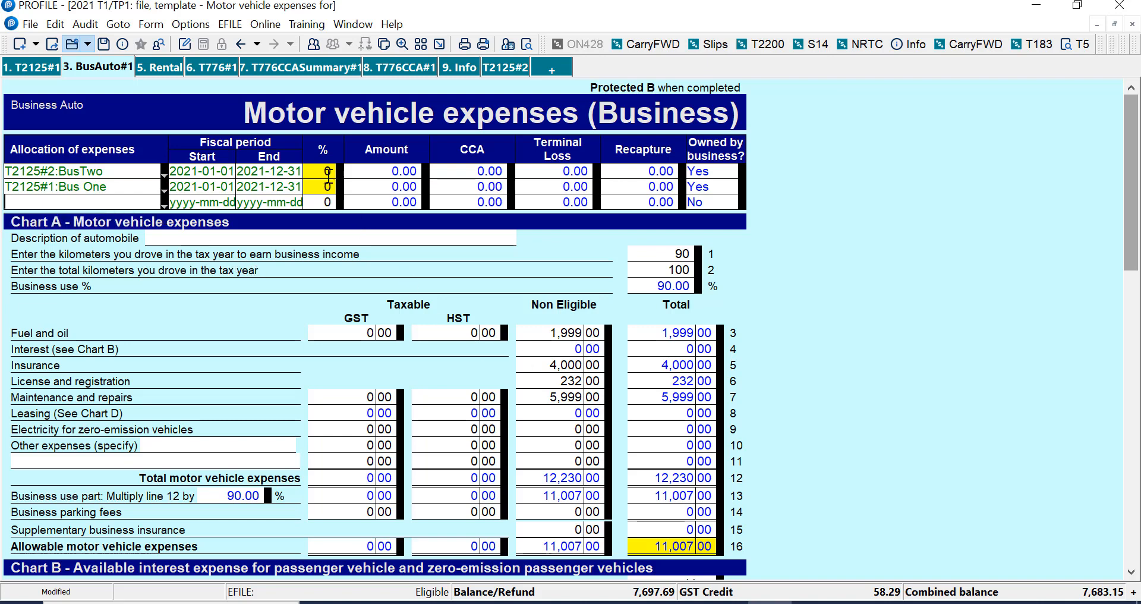
left_click(326, 172)
type("1")
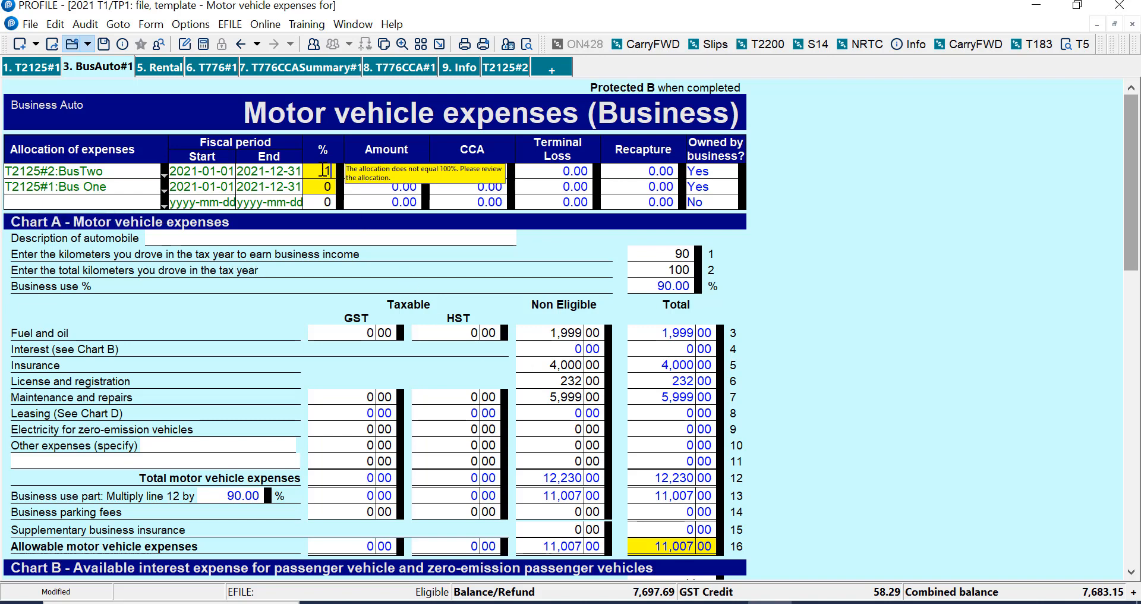
type("00")
key("Tab")
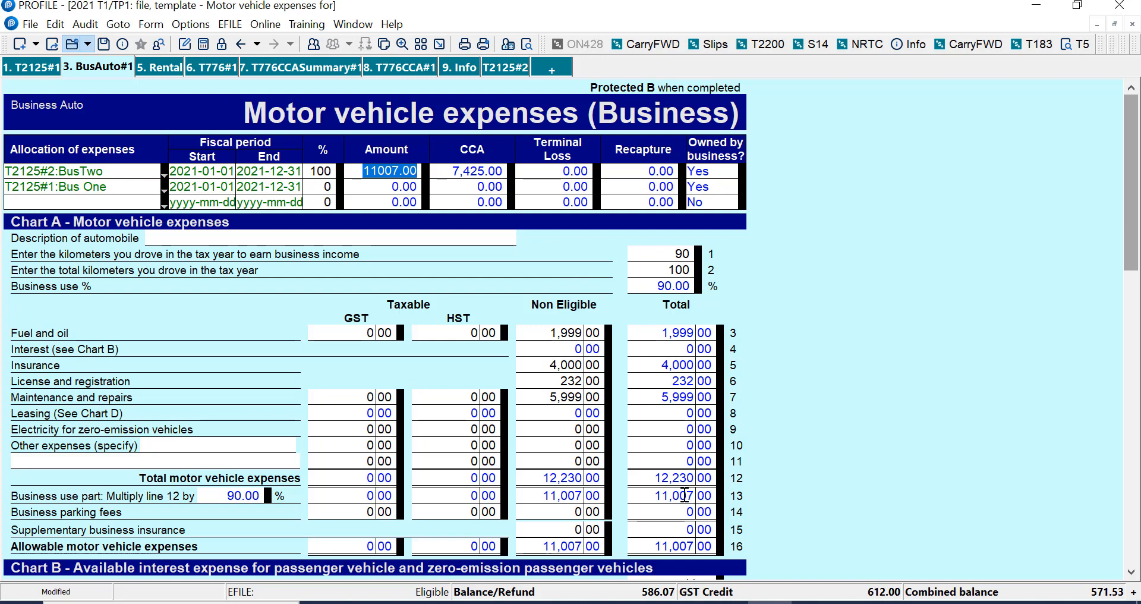
- Compare the Chart A expense totals and the Chart C business portion of CCA with the amounts allocated to BusTwo
left_click(684, 495)
left_click(675, 547)
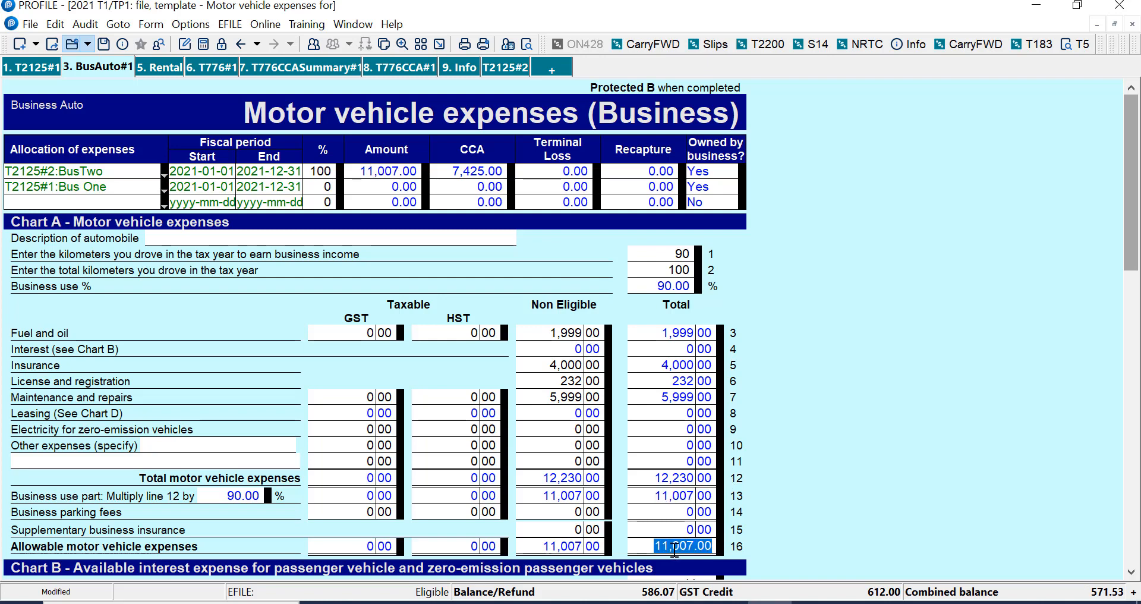
left_click(659, 481)
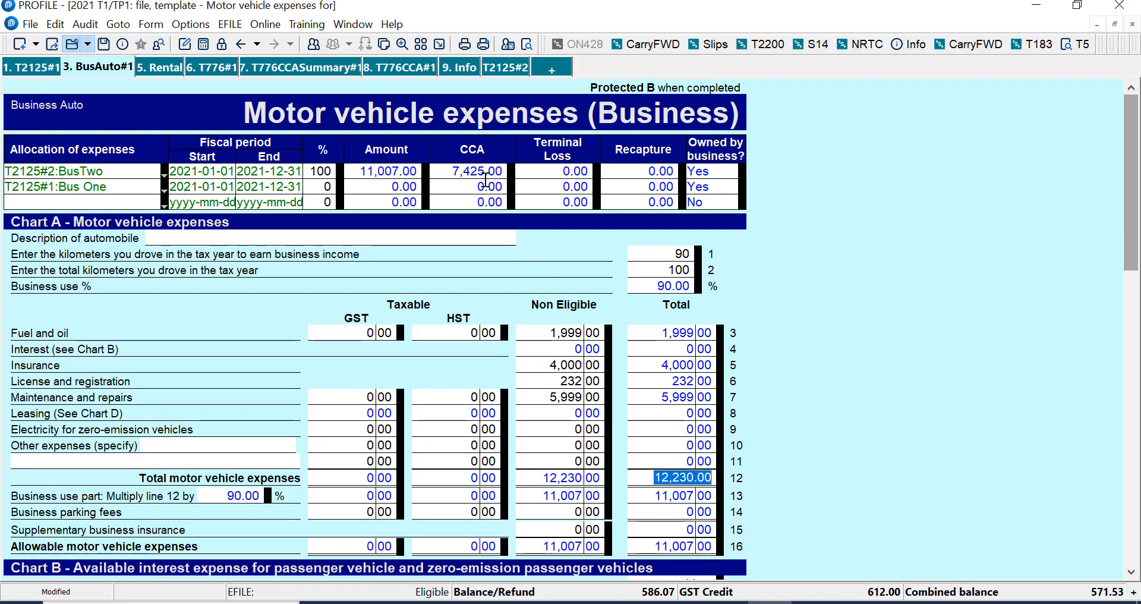
left_click_drag(1125, 266, 1134, 451)
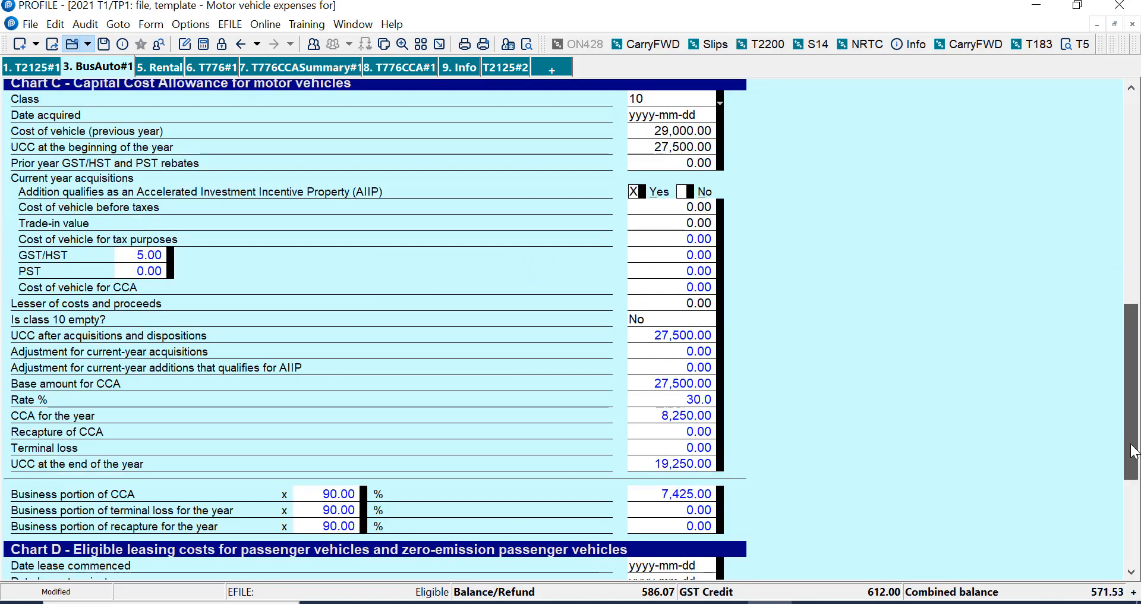
left_click(696, 493)
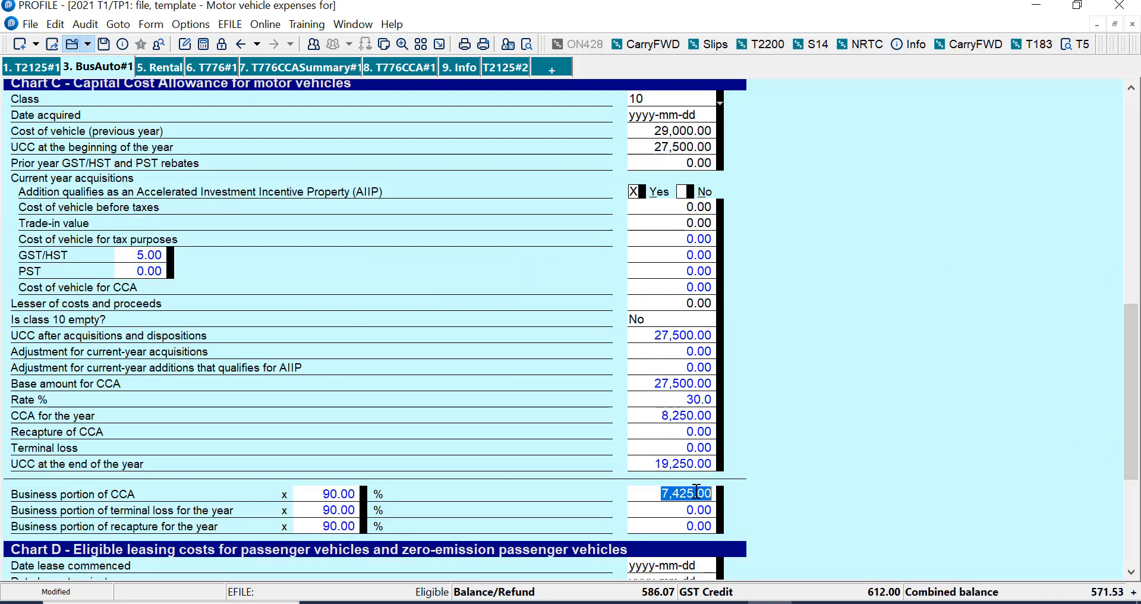
left_click_drag(1134, 324, 1131, 113)
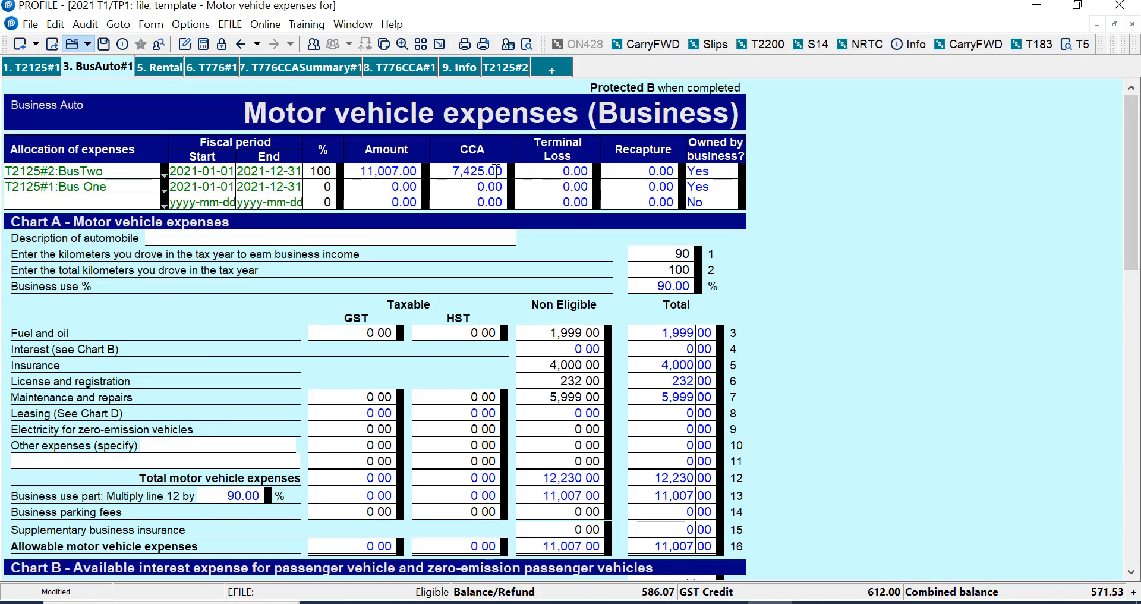
- Split the motor vehicle expense allocation by setting T2125#2:BusTwo and T2125#1:Bus One to 50 percent each
left_click(480, 174)
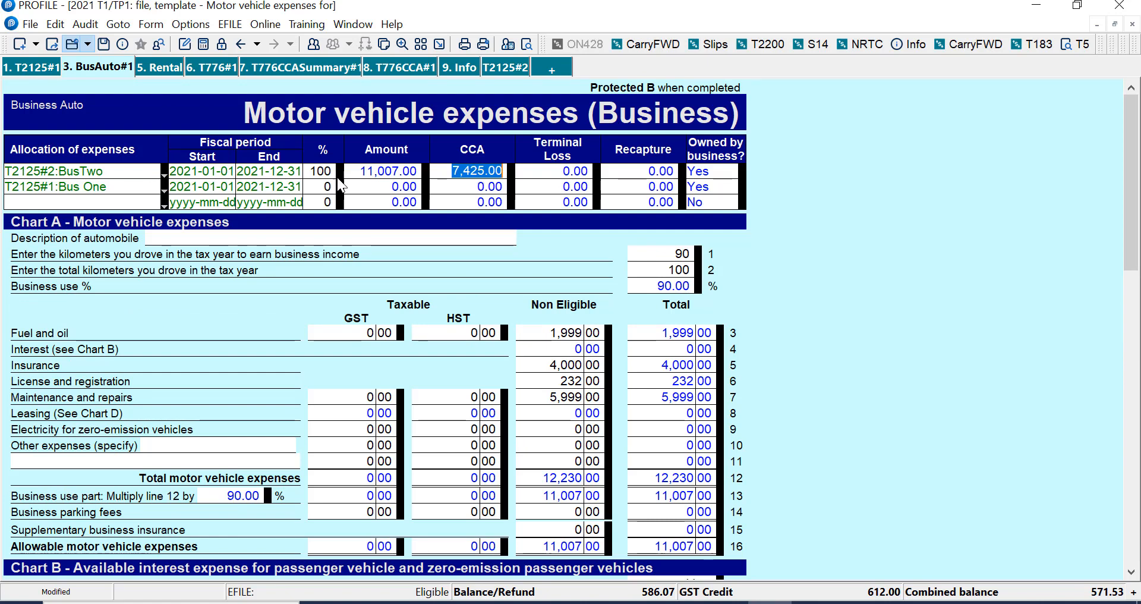
left_click(321, 172)
type("50")
left_click(329, 190)
type("50")
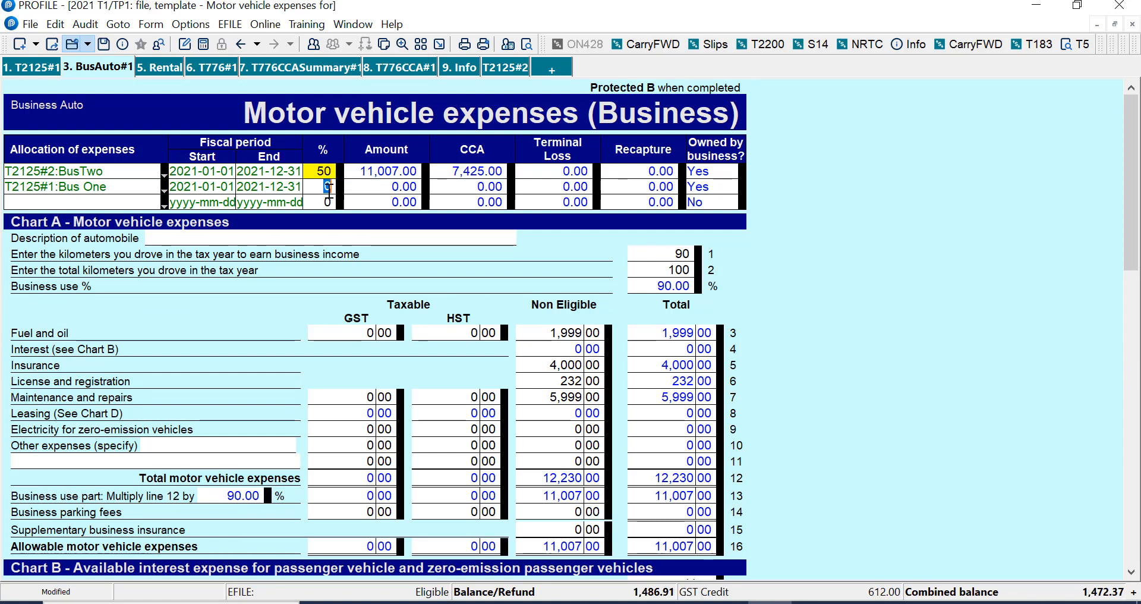
key("Tab")
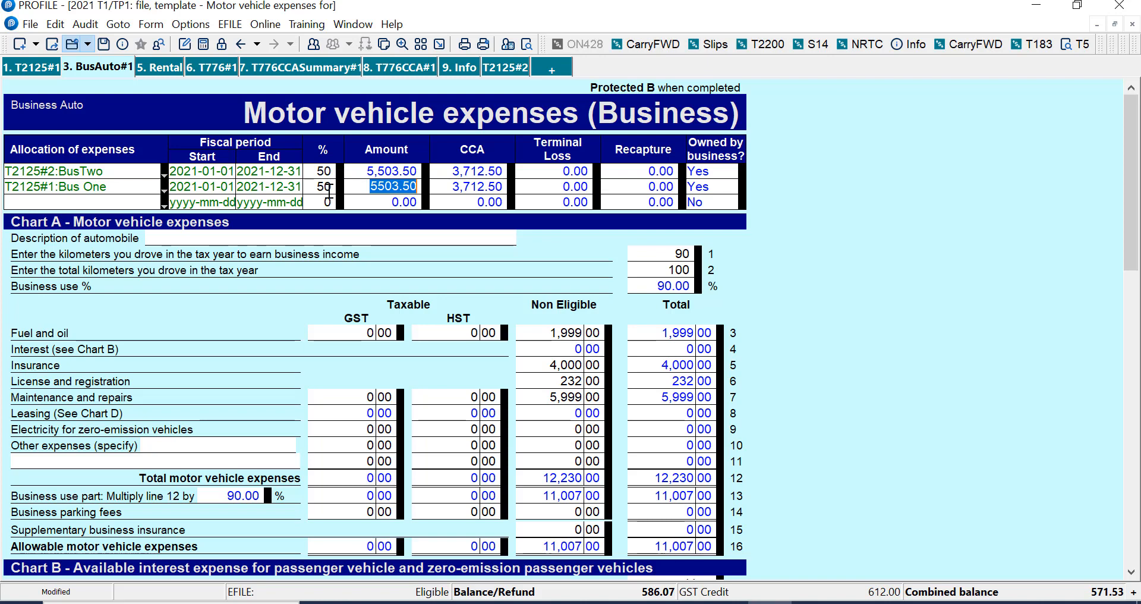
- Delete the T2125#1:Bus One row from the allocation of expenses table
left_click(328, 190)
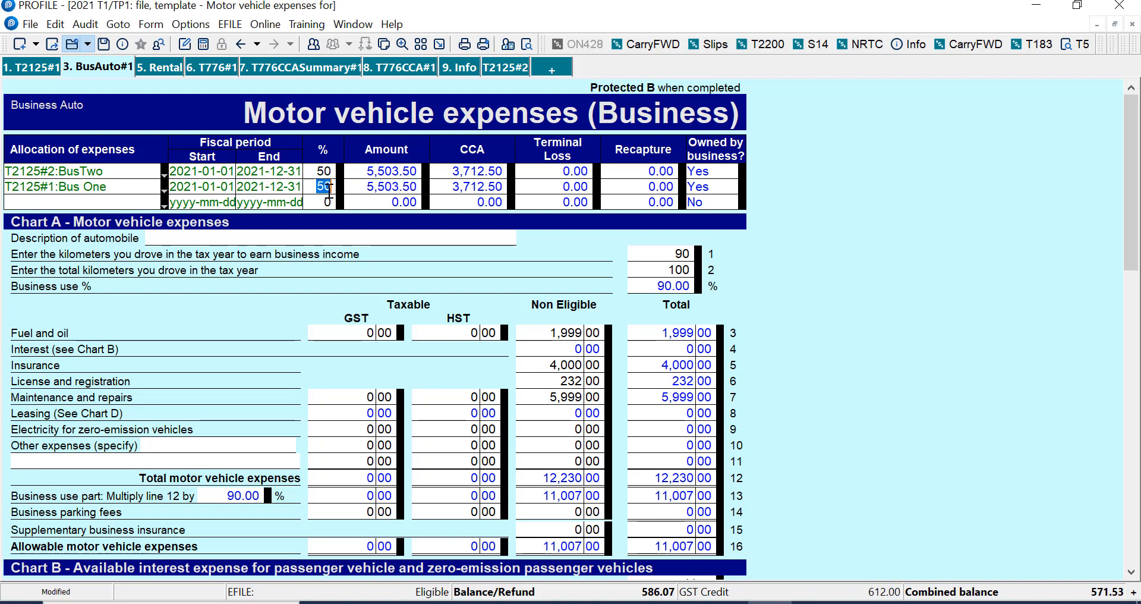
right_click(329, 189)
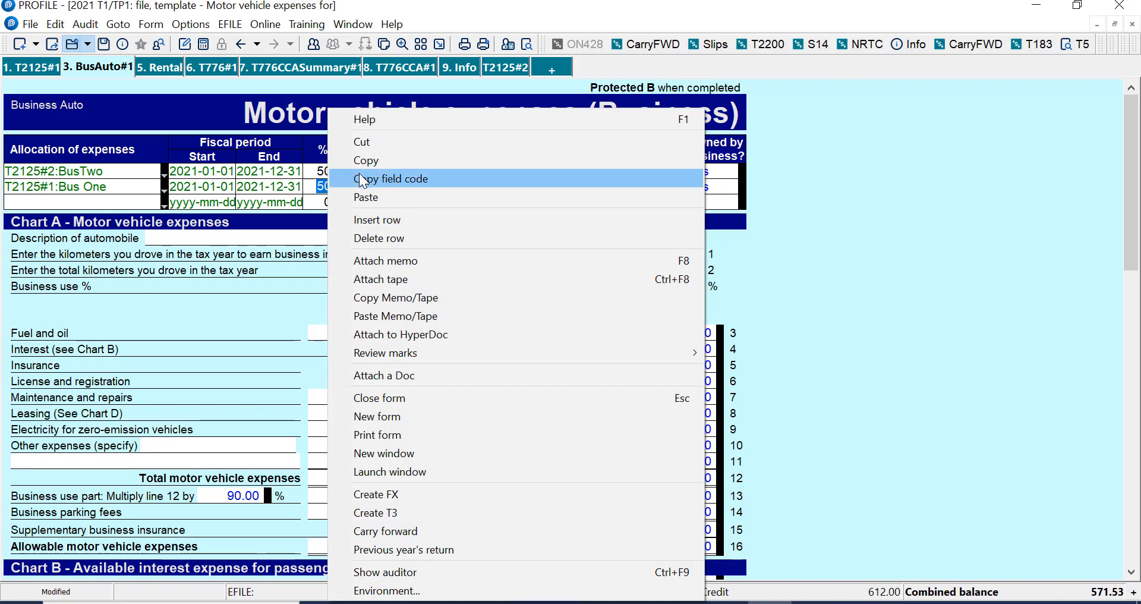
left_click(377, 239)
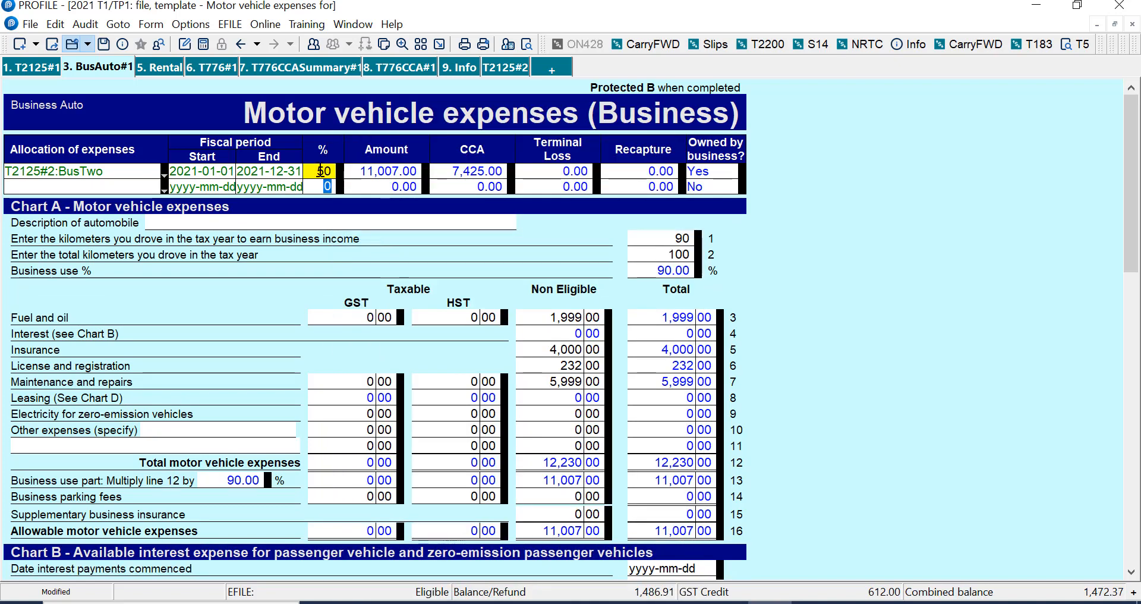
- Set BusTwo's allocation to 90 percent and check its warning against the business use percentage and business use part in Chart A
type("90")
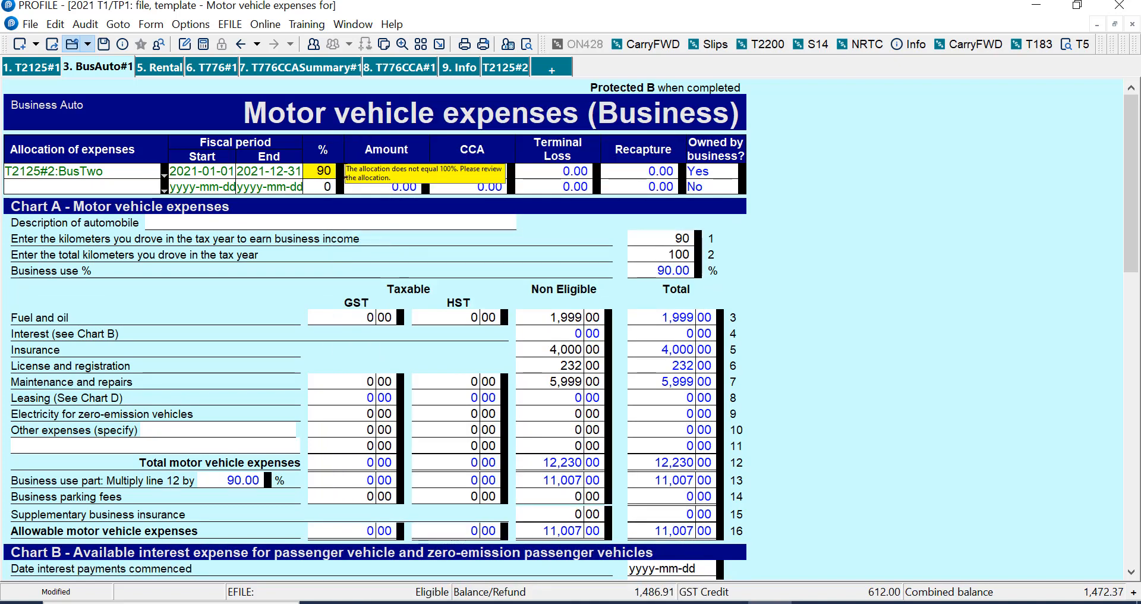
left_click(638, 268)
left_click(637, 268)
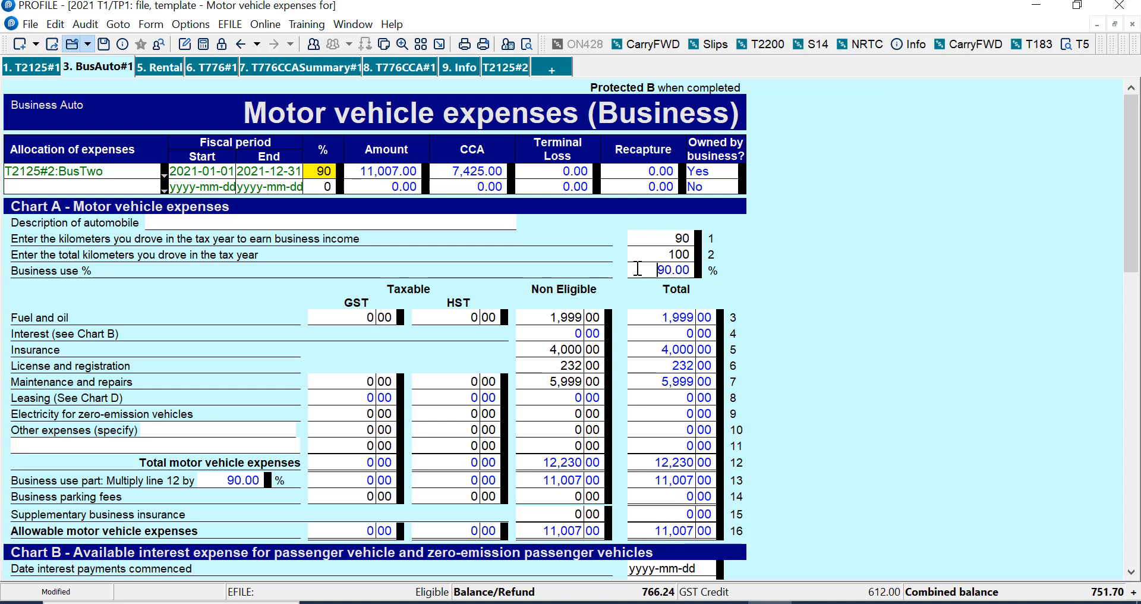
mouse_move(328, 171)
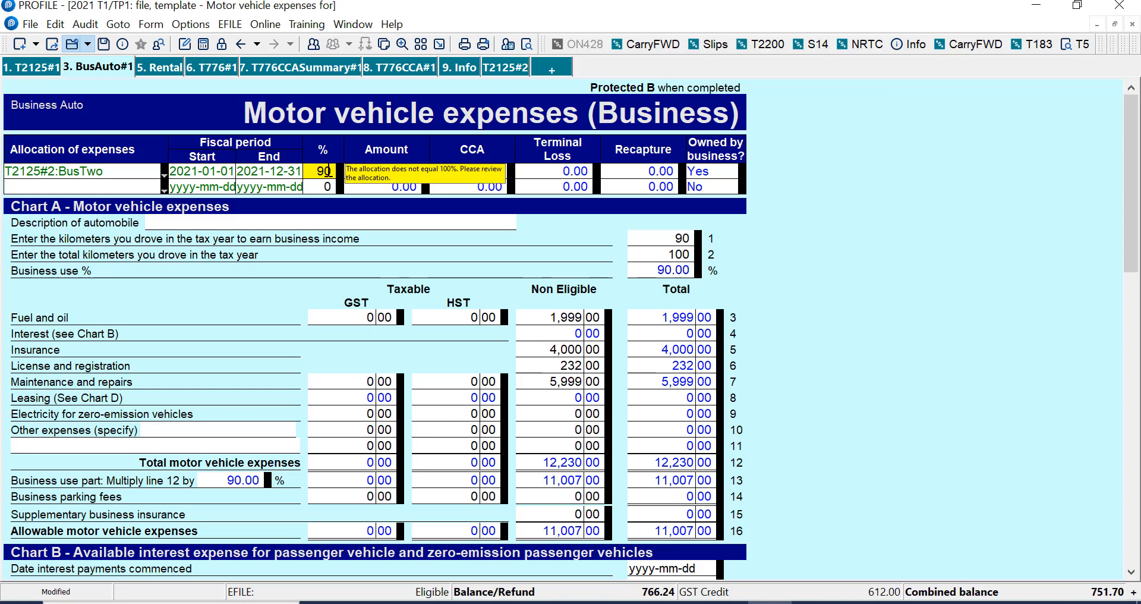
left_click(650, 486)
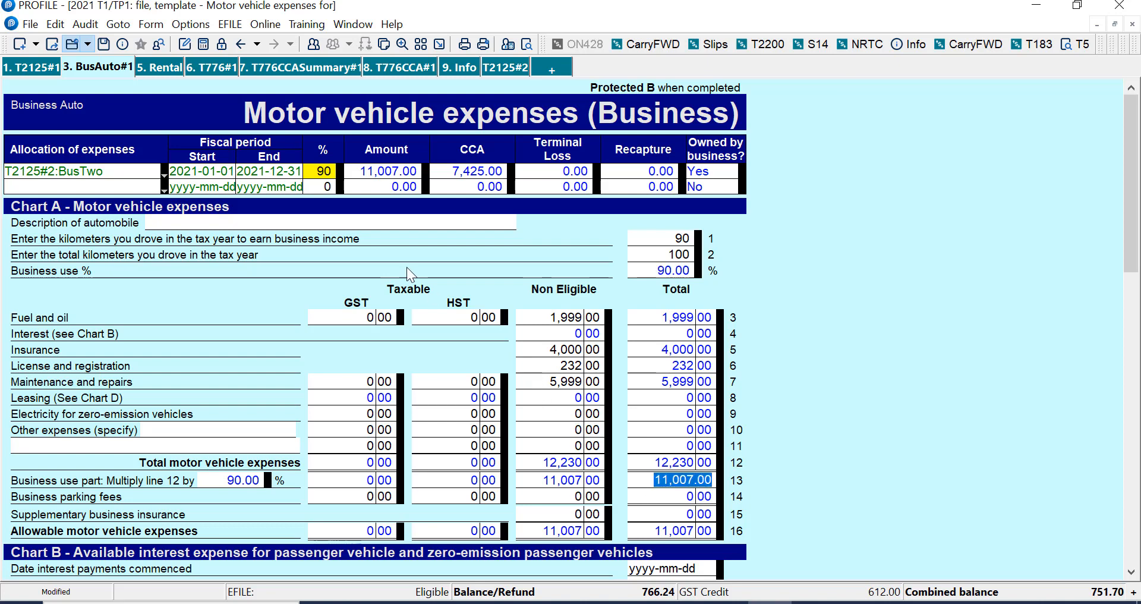
- Set the allocation percentage for T2125#2:BusTwo to 100
left_click(324, 173)
type("100")
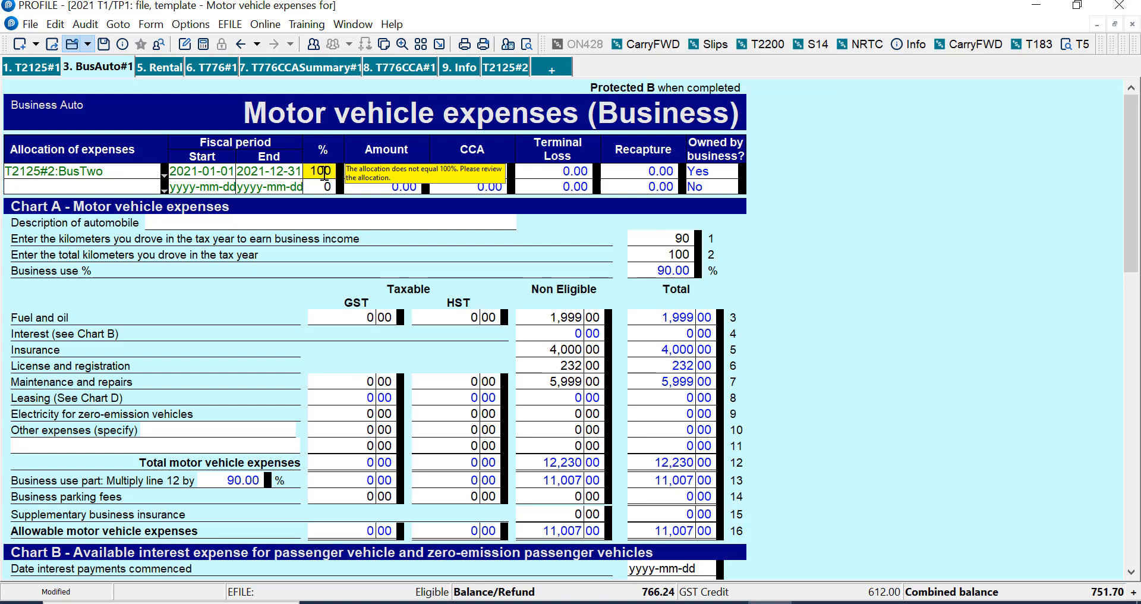
key("Tab")
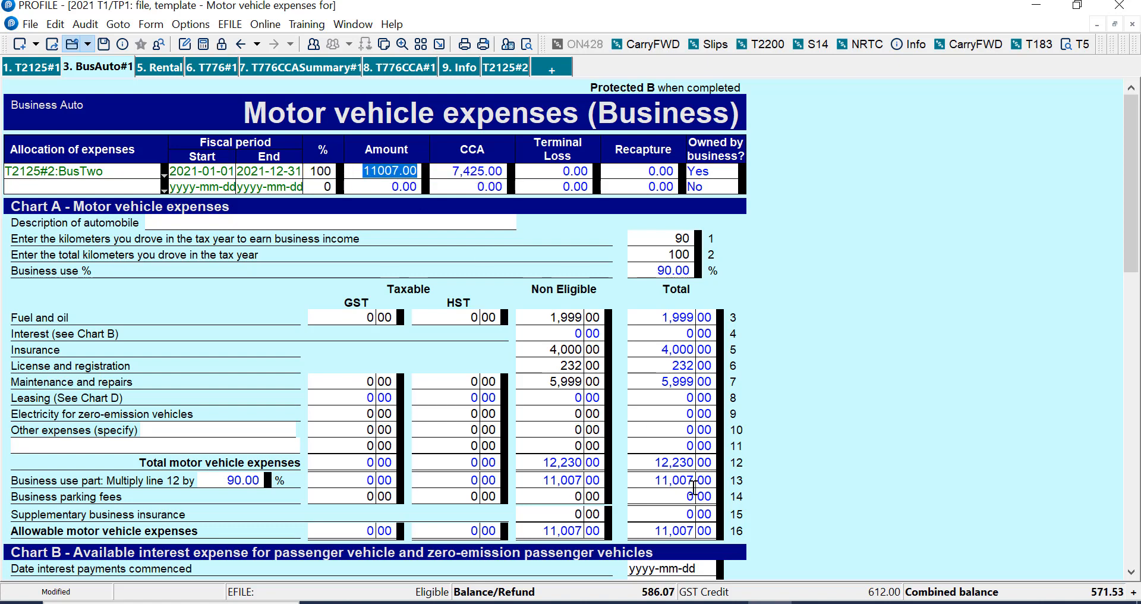
- Compare the allowable motor vehicle expenses and BusTwo's allocated amount with the worksheet motor vehicle expenses on T2125#2
left_click(688, 536)
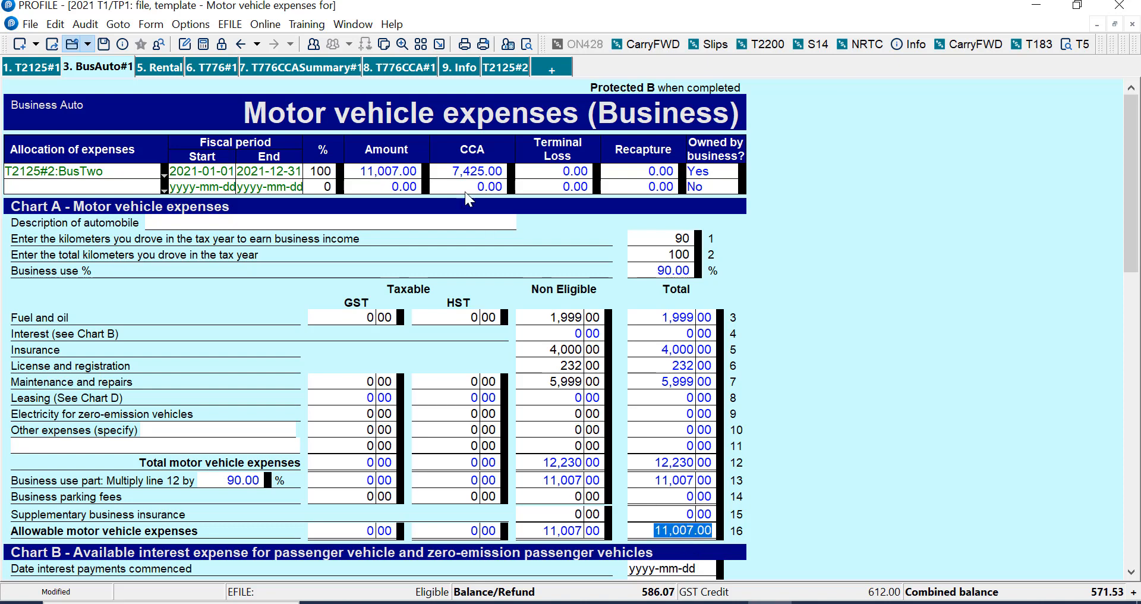
left_click(408, 172)
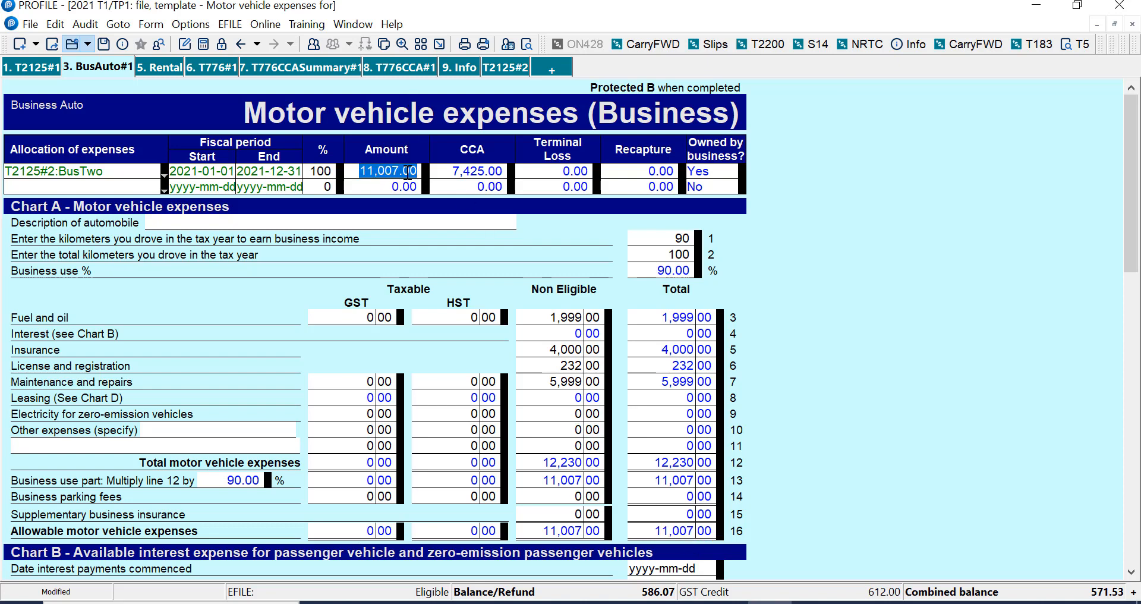
left_click(514, 66)
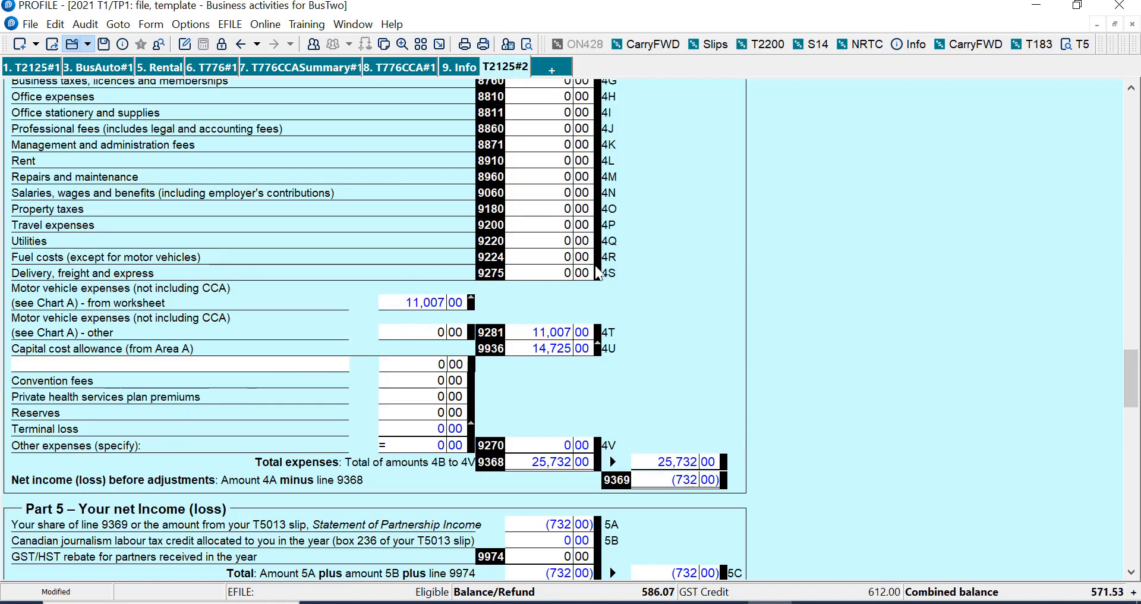
left_click(446, 300)
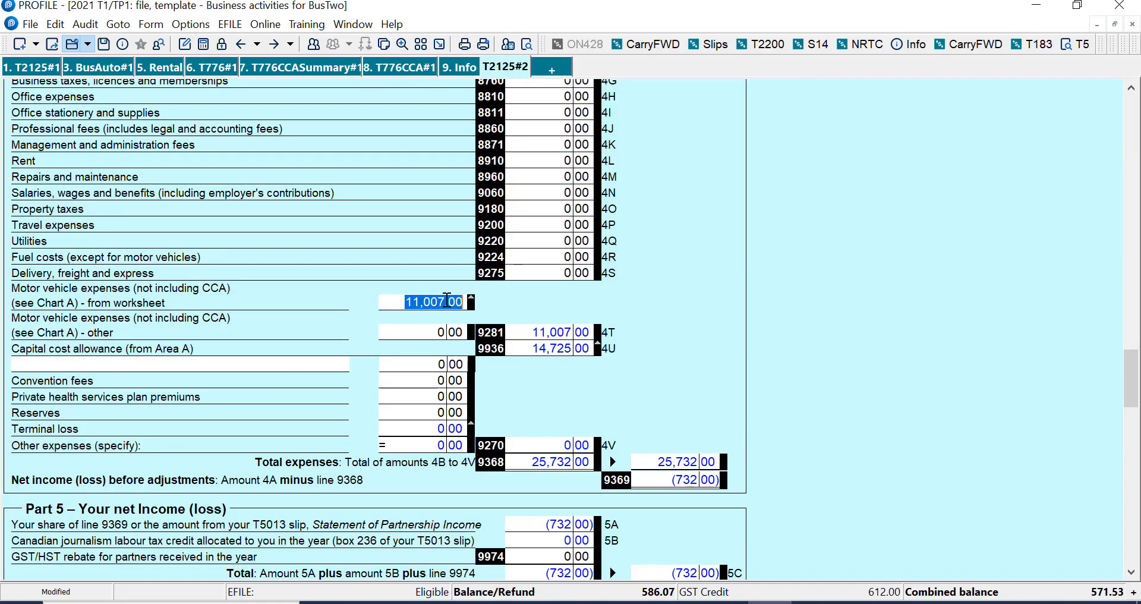
- Open the T2125CCASummary#2 form from the capital cost allowance amount on line 9936
scroll(607, 404, "up", 1)
left_click(574, 407)
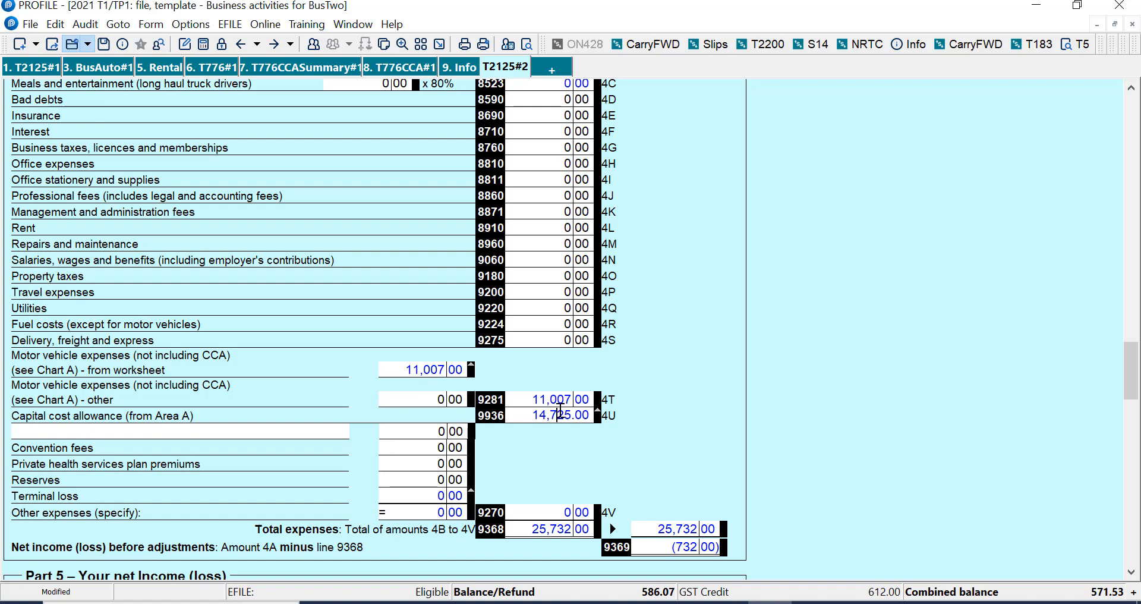
right_click(560, 411)
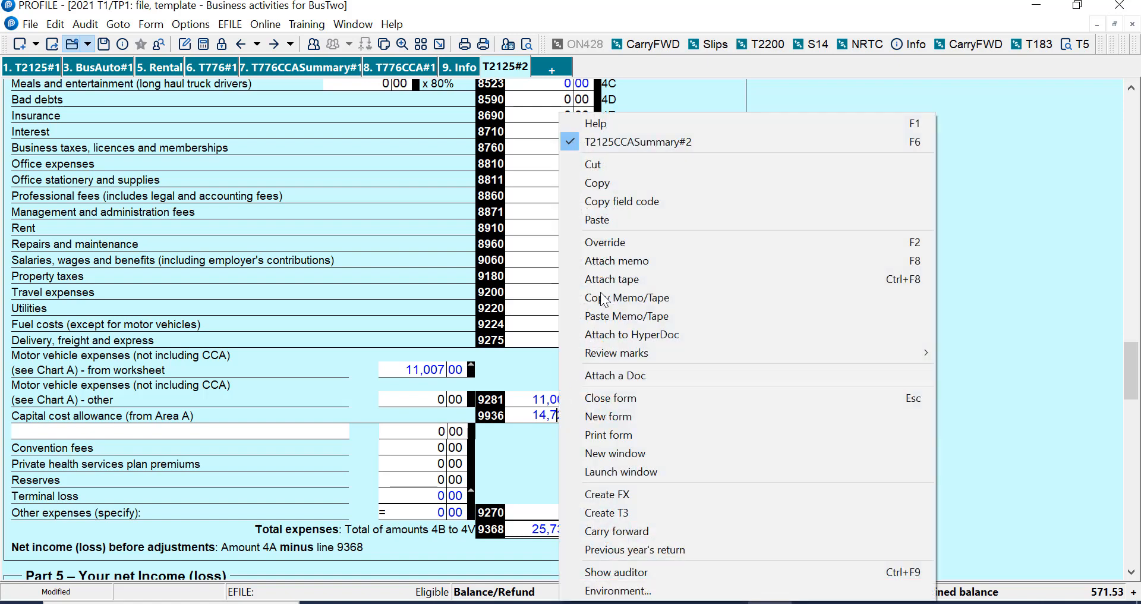
left_click(659, 142)
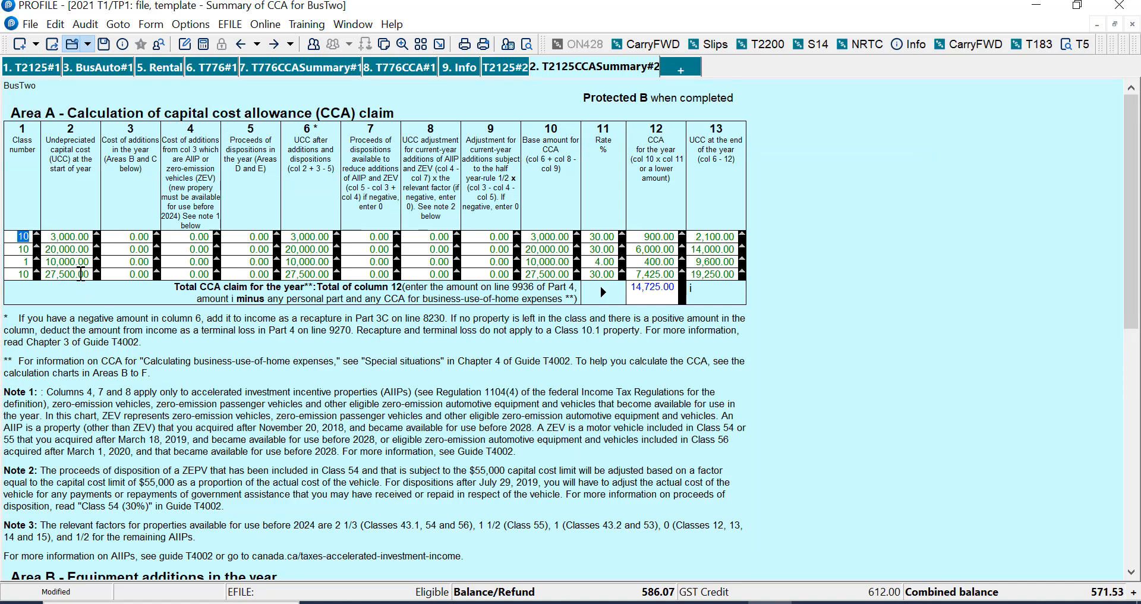
- Check which forms are linked to the 27,500 opening UCC, view the T2125CCA#2 details and return to the CCA summary
left_click(62, 273)
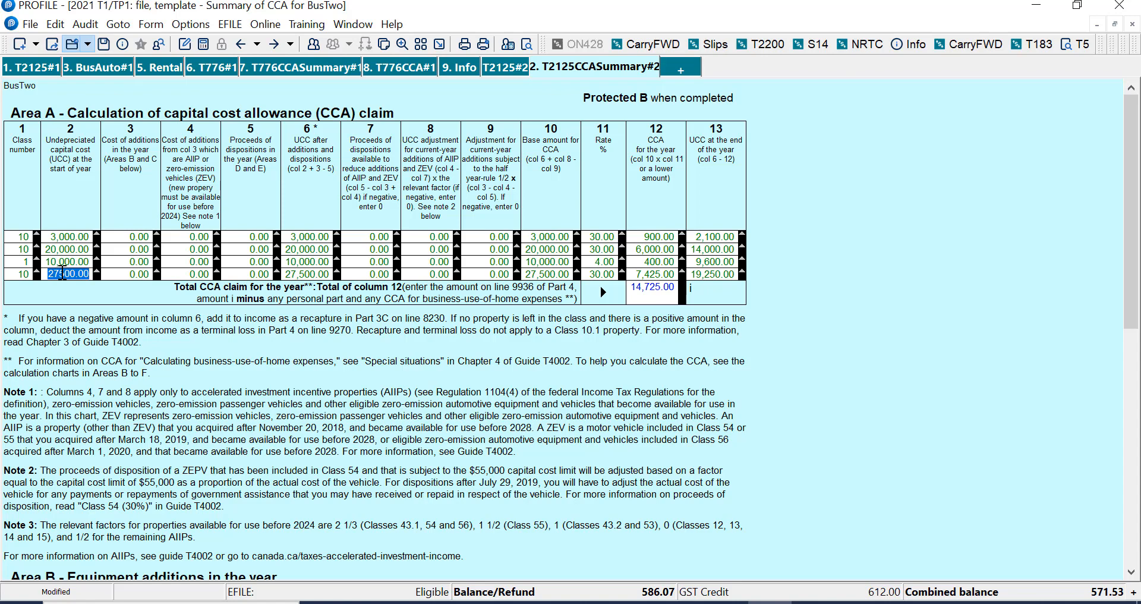
right_click(62, 273)
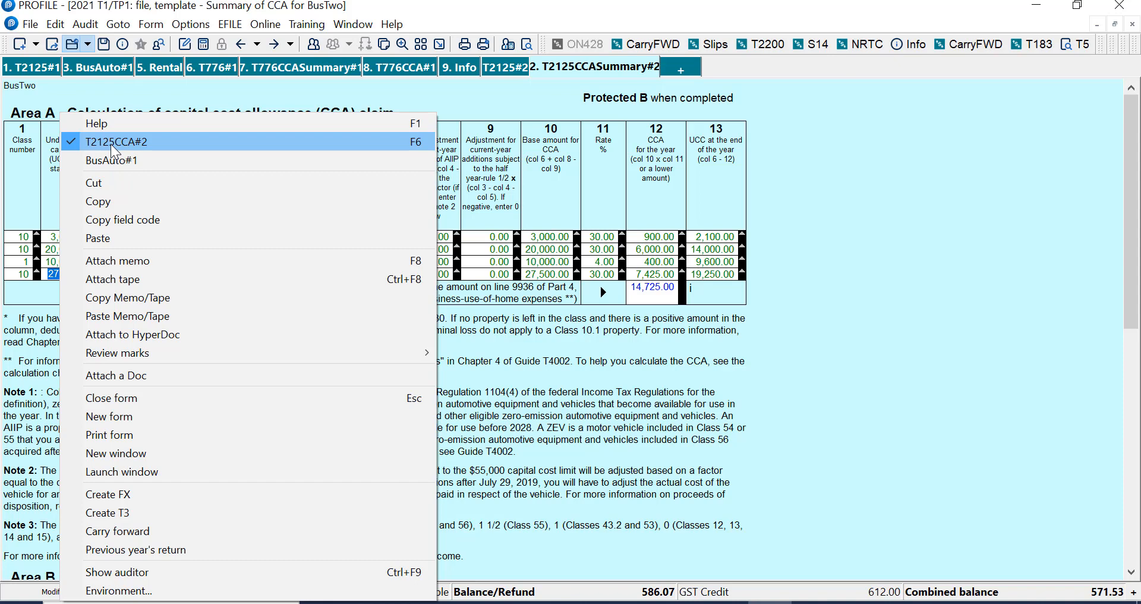
left_click(39, 174)
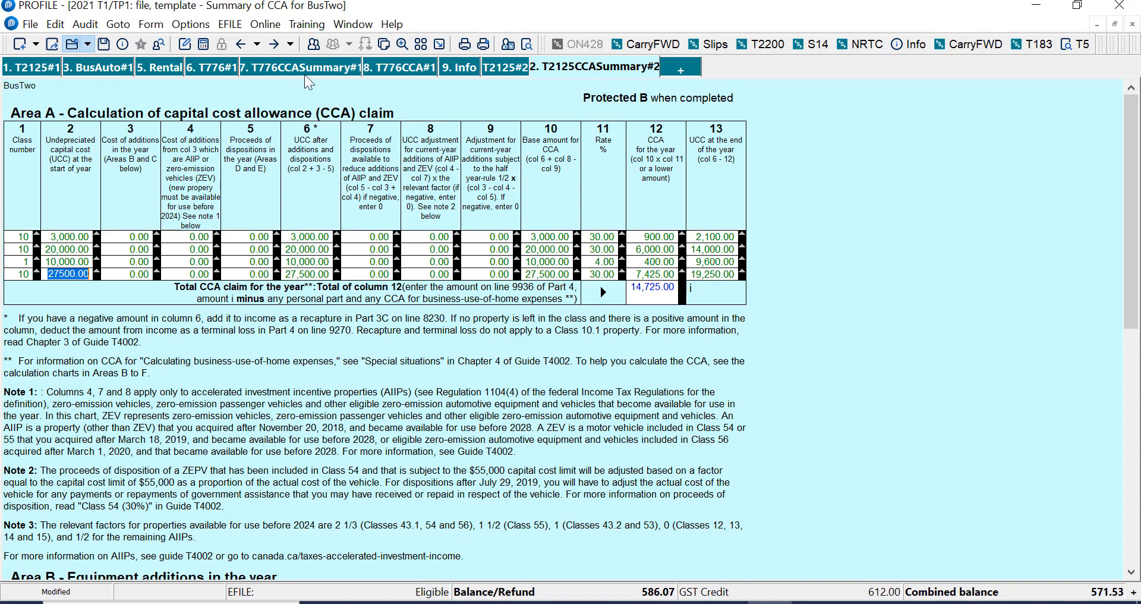
key("ctrl+4")
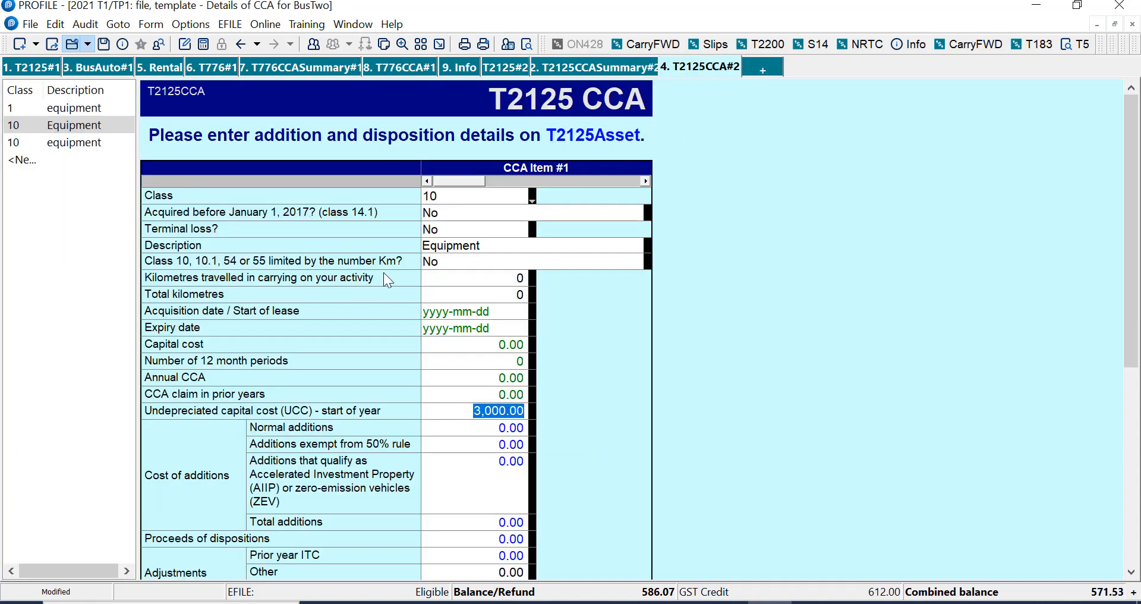
left_click(240, 44)
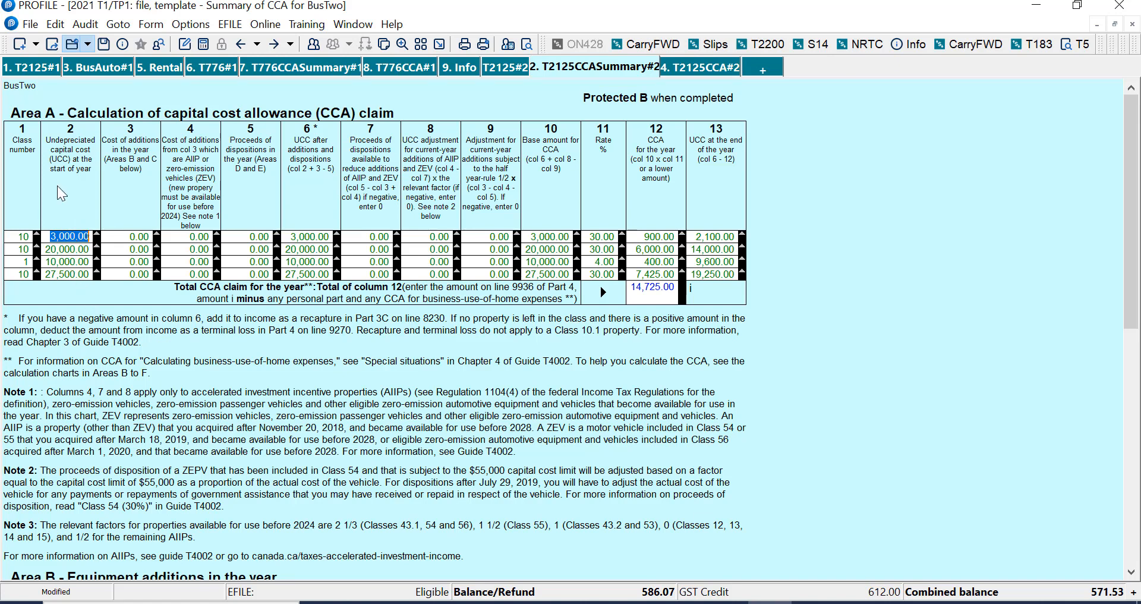
- Check the automobile row's CCA, the class 1 row's linked forms and the total CCA claim, and return to line 9936 on T2125#2
left_click(653, 275)
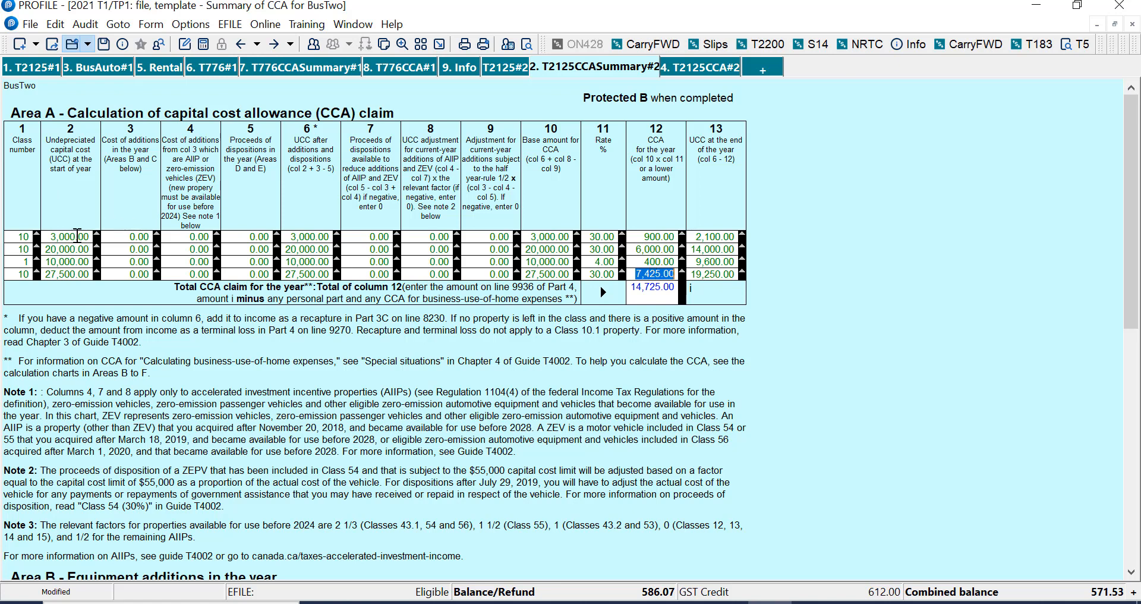
right_click(74, 261)
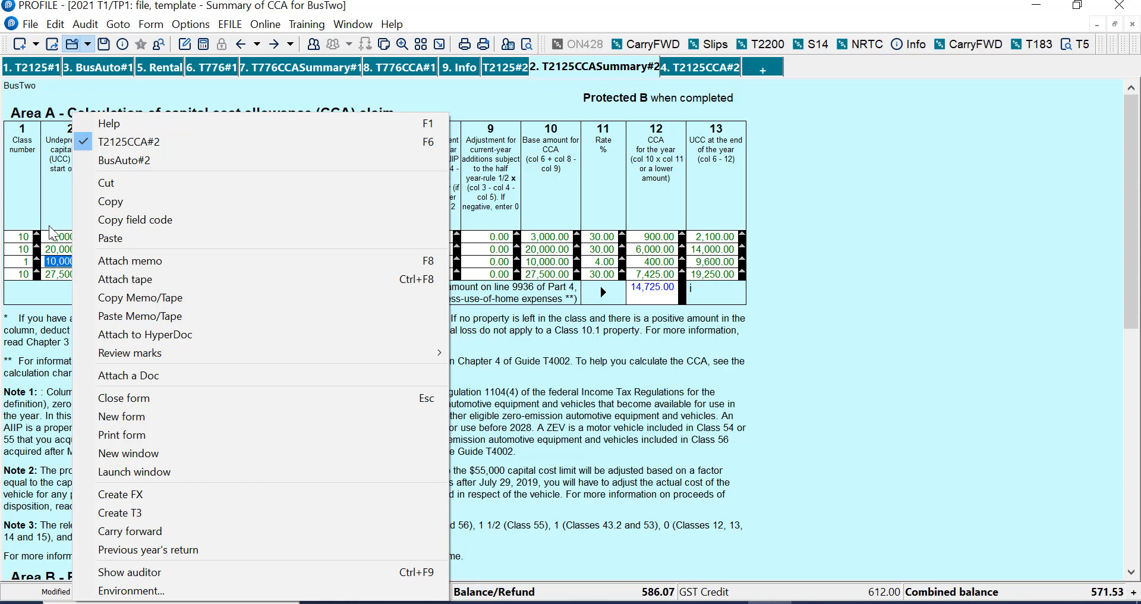
left_click(57, 242)
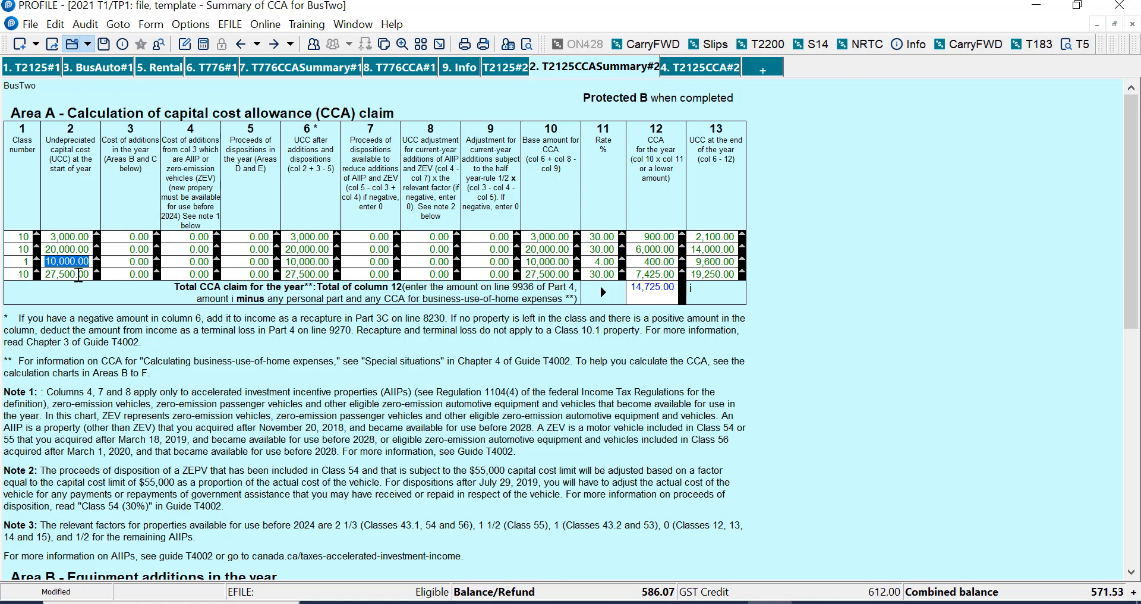
left_click(656, 284)
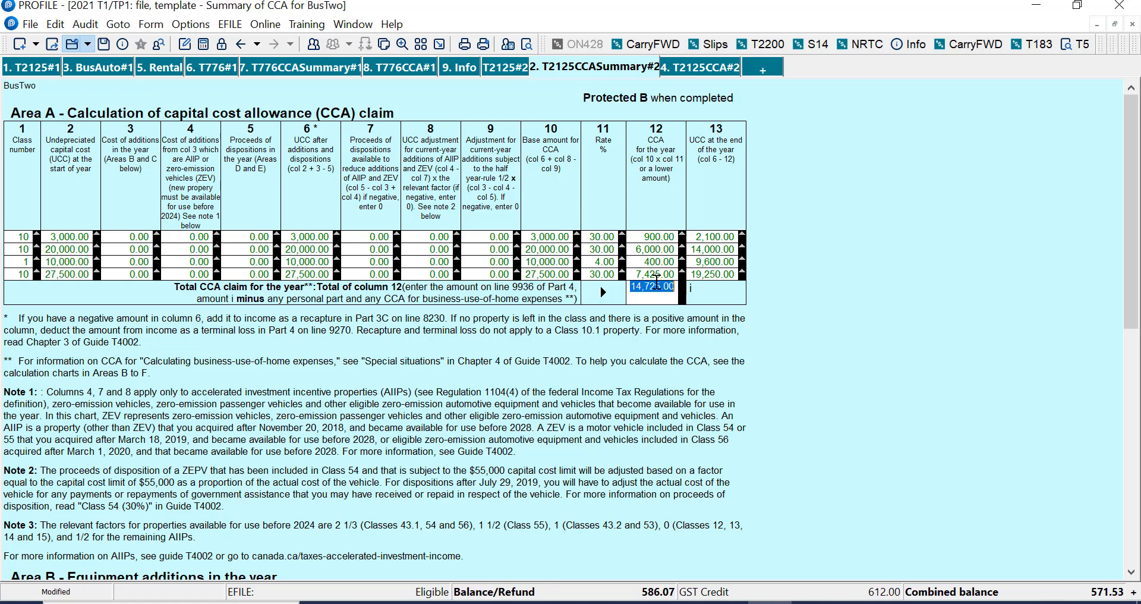
key("Up")
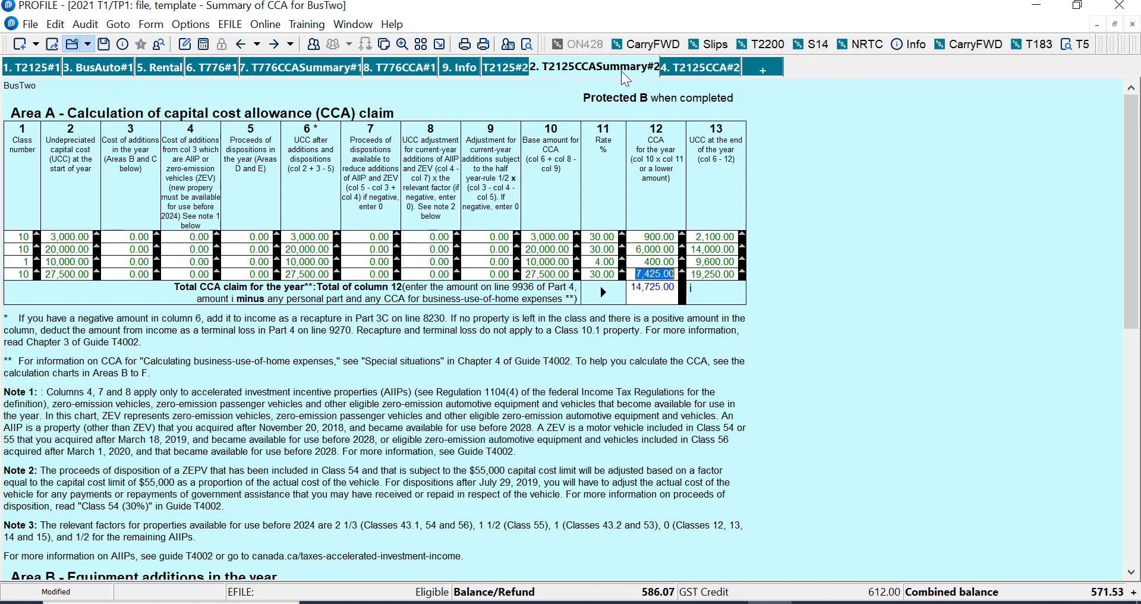
left_click(241, 44)
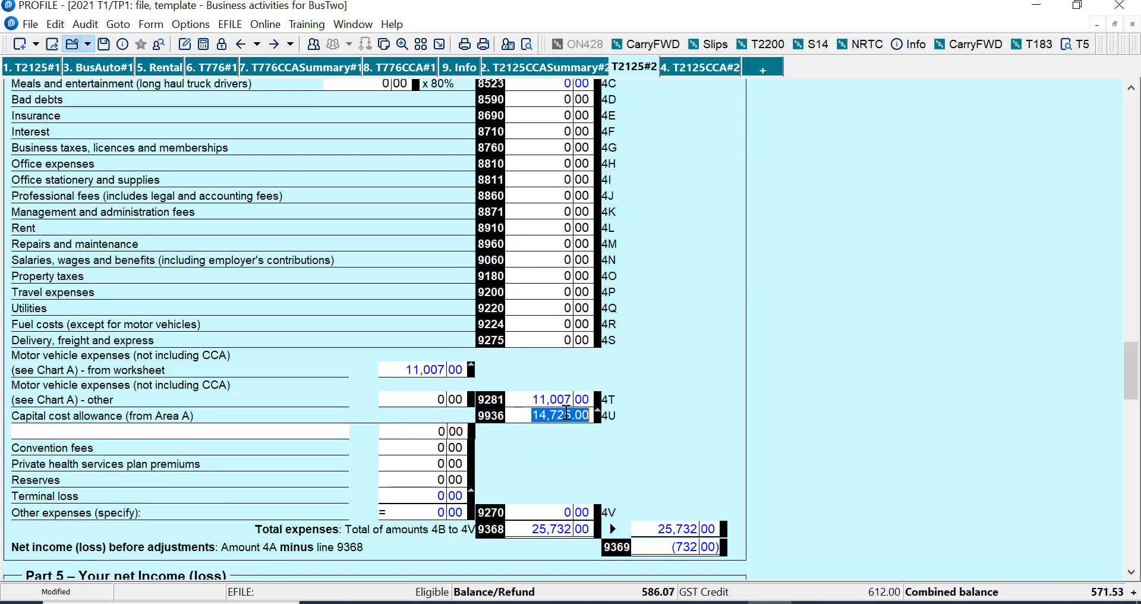
- Review the Chart A expenses and the Chart C capital cost allowance calculation on BusAuto#1
left_click(125, 67)
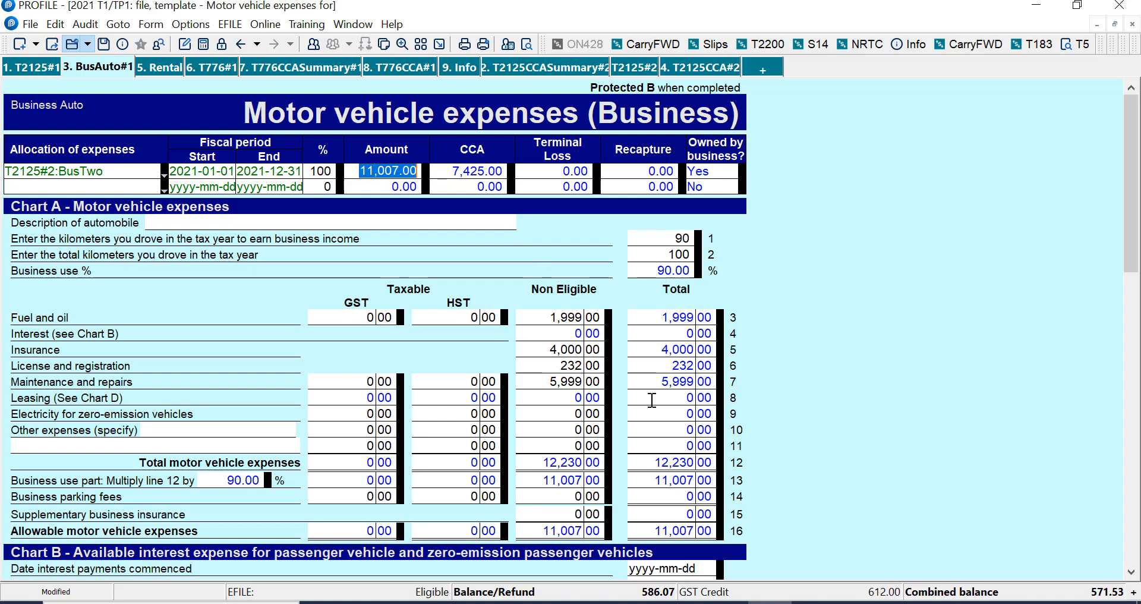
left_click_drag(1135, 199, 1135, 319)
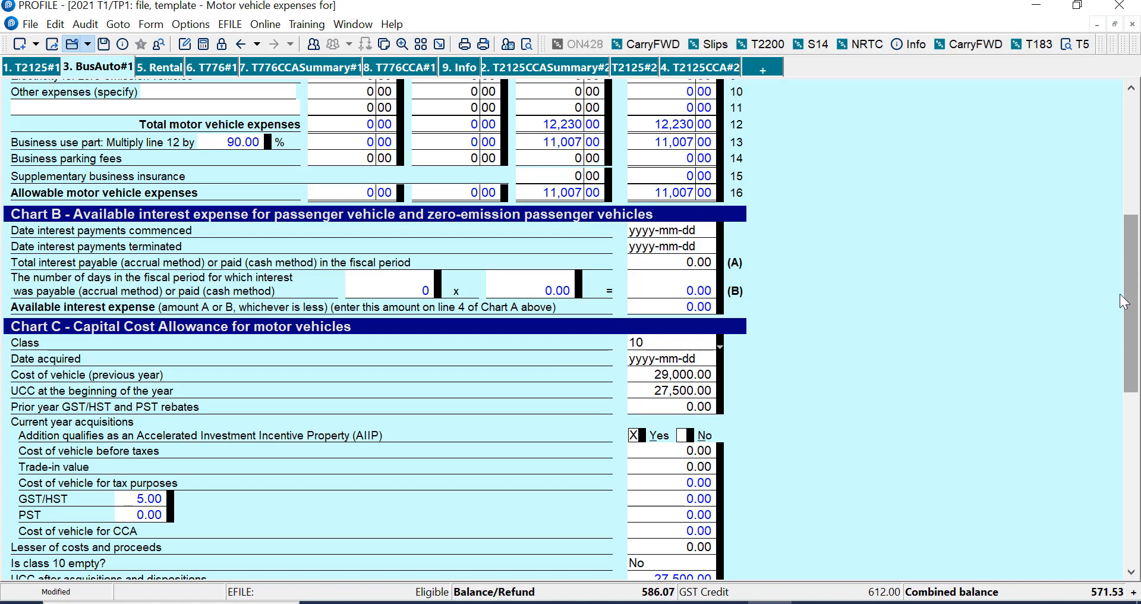
left_click_drag(1135, 312, 1129, 213)
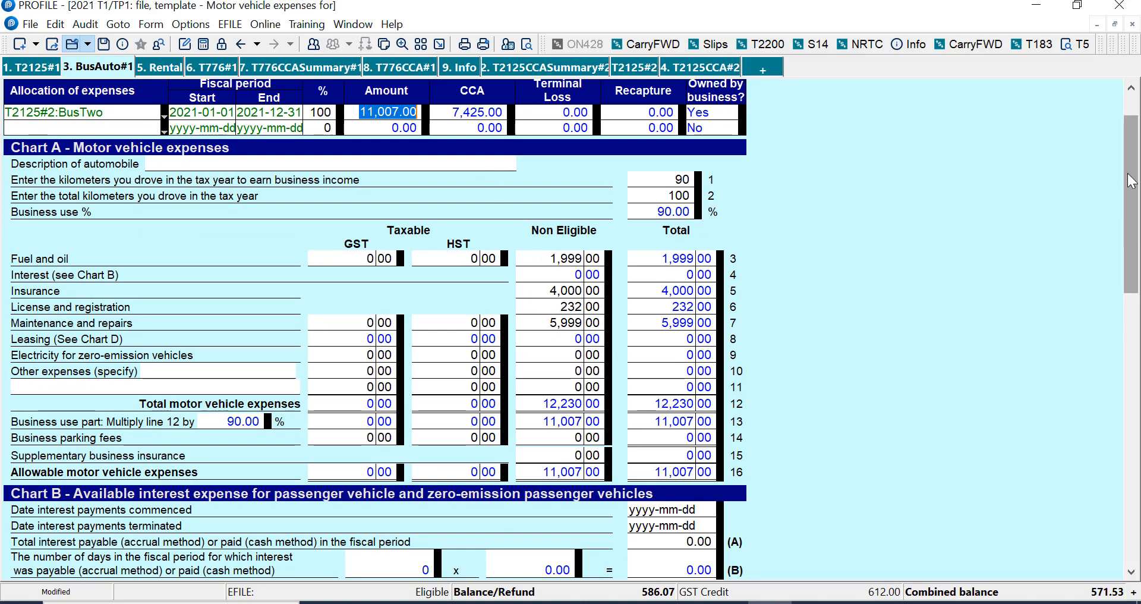
left_click_drag(1131, 181, 1131, 349)
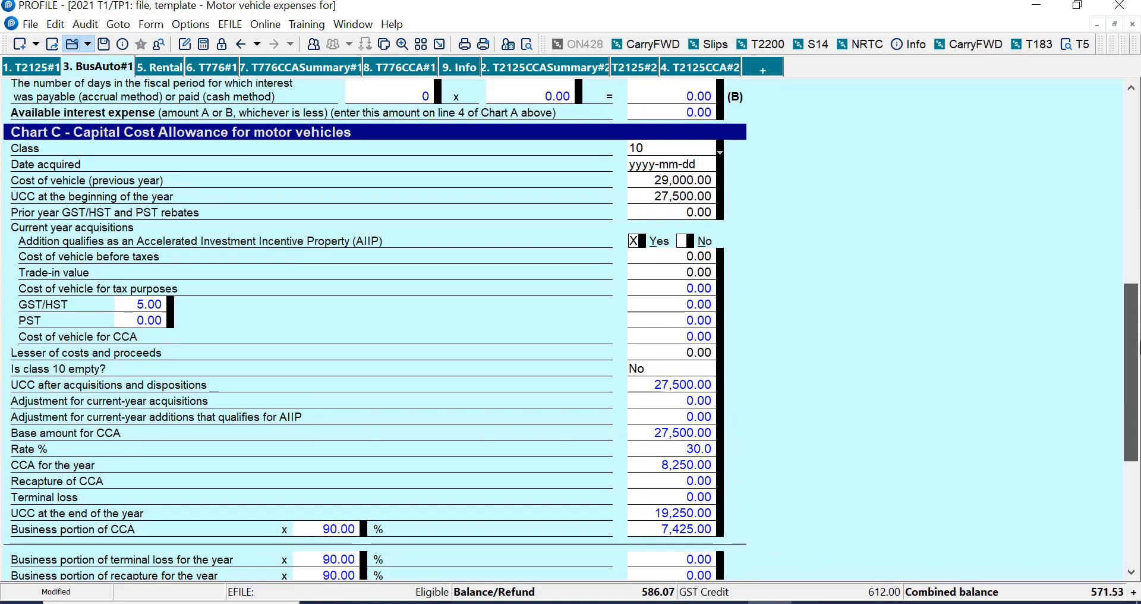